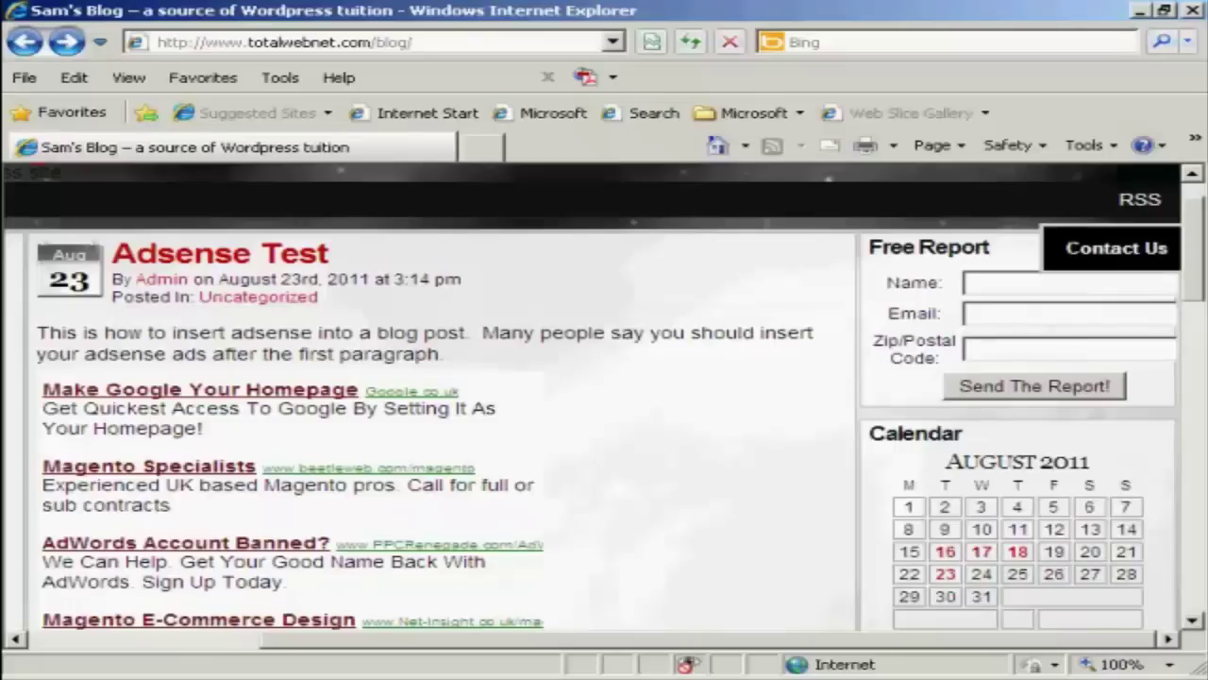
Step: Open Sam's Blog RSS feed and copy its URL from the address bar
left_click(1142, 207)
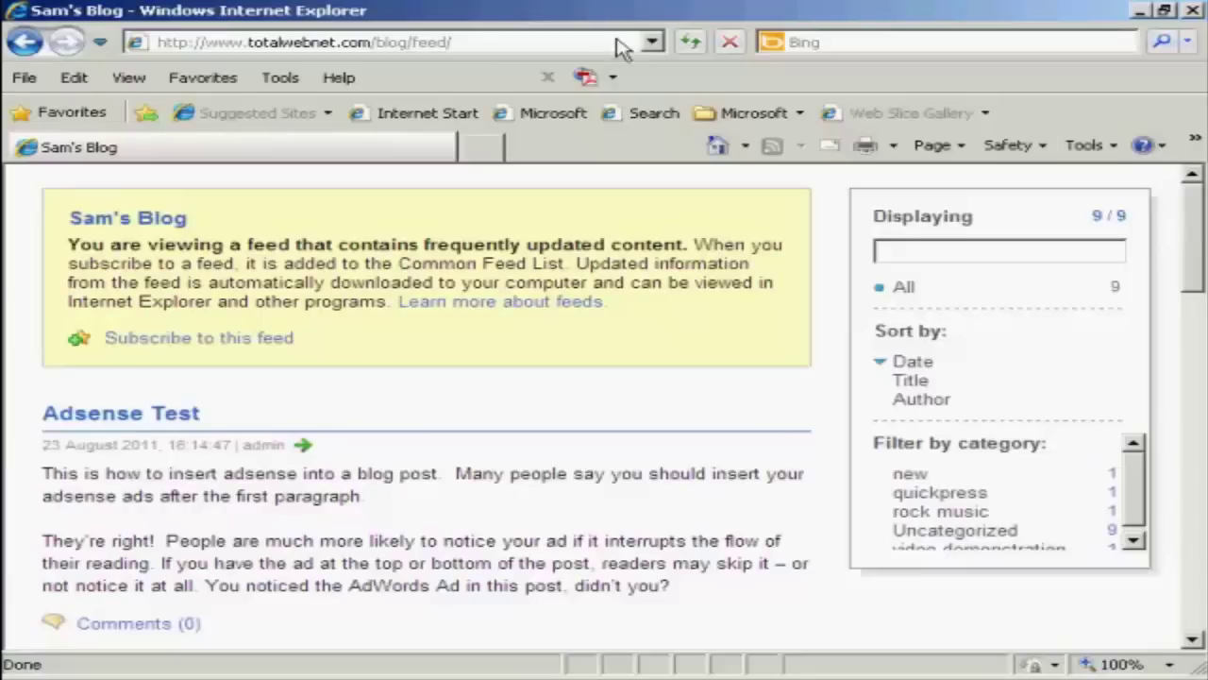
left_click(442, 43)
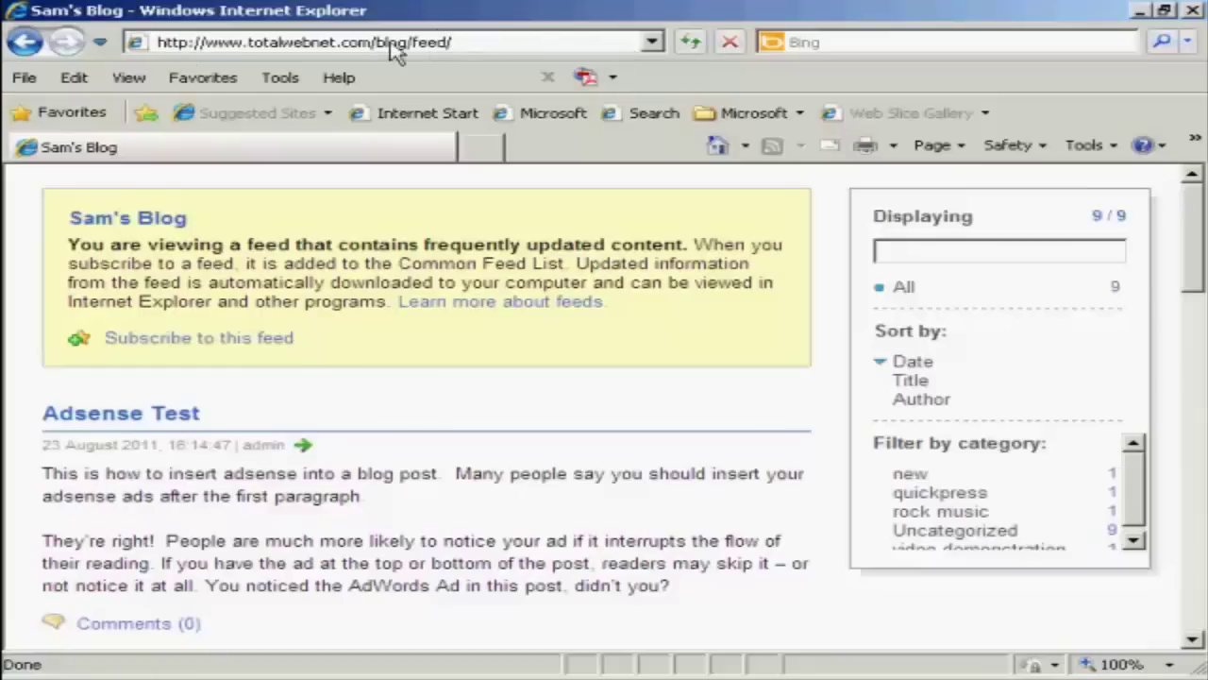
left_click(442, 40)
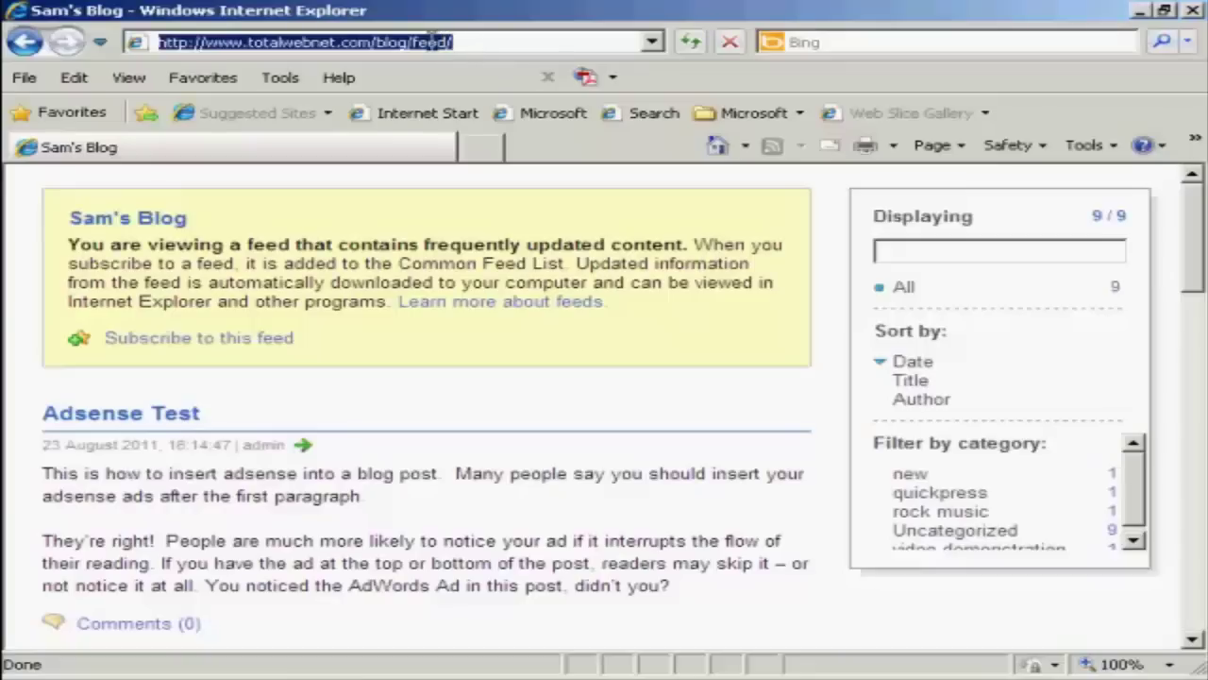
right_click(440, 42)
left_click(496, 106)
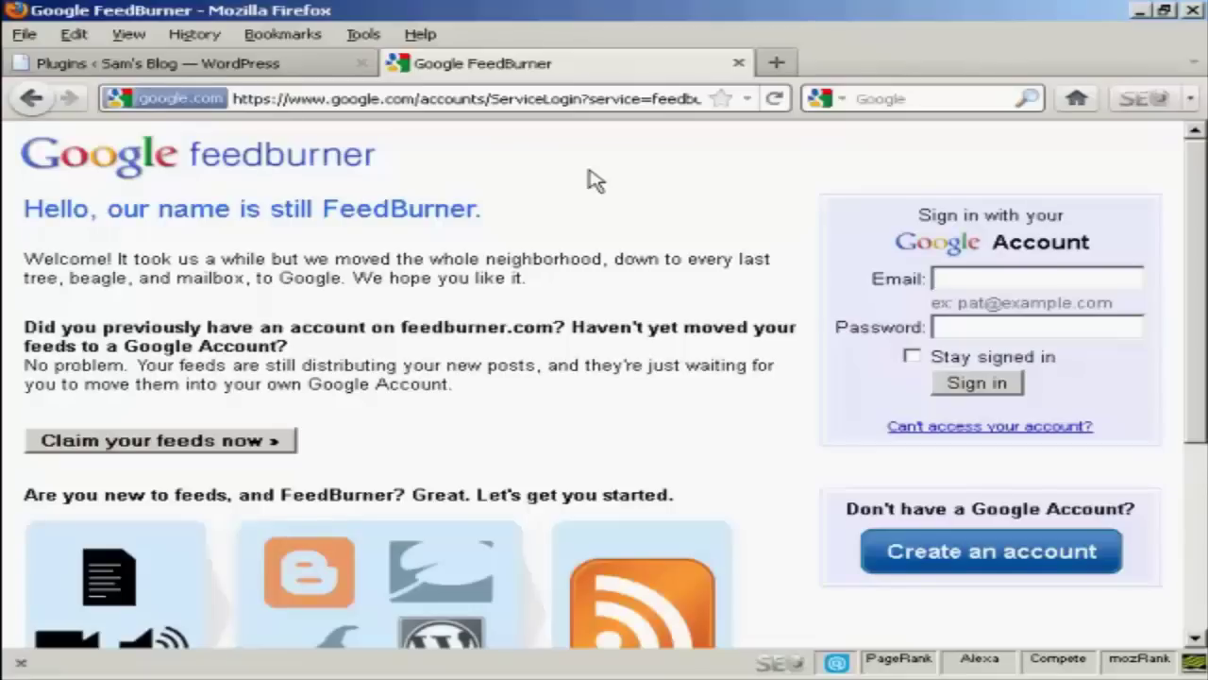
Step: Sign in to Google FeedBurner with the saved Google account credentials
type("w")
key("Down")
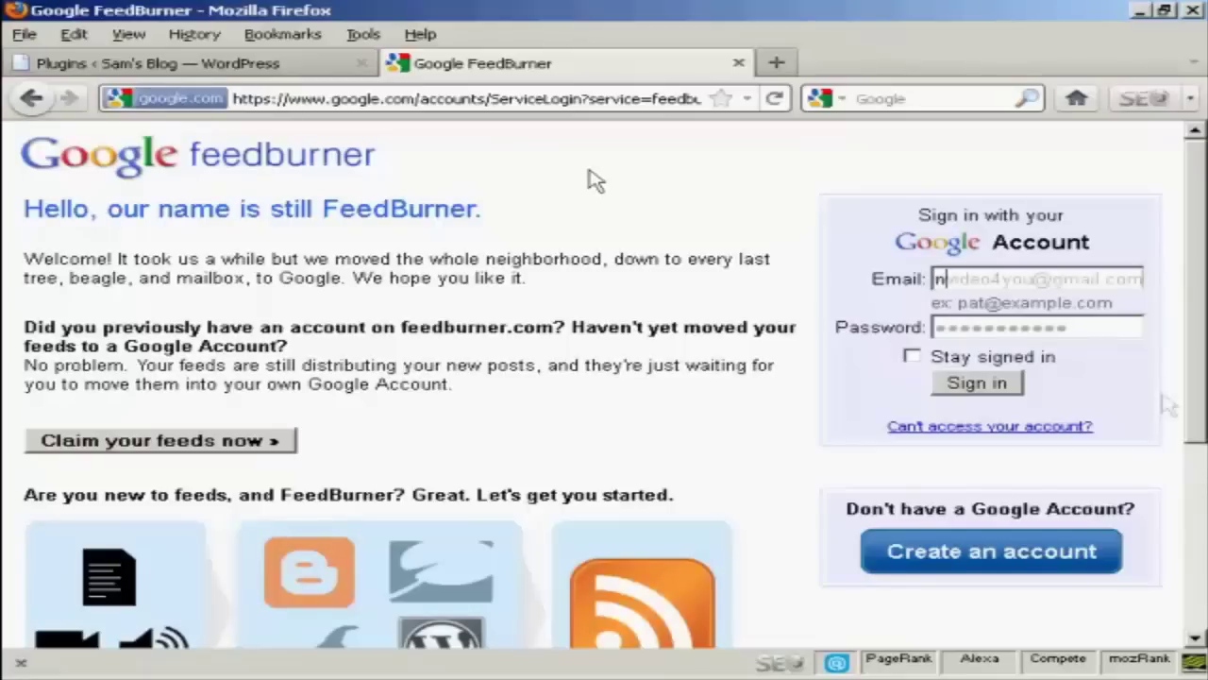
key("Return")
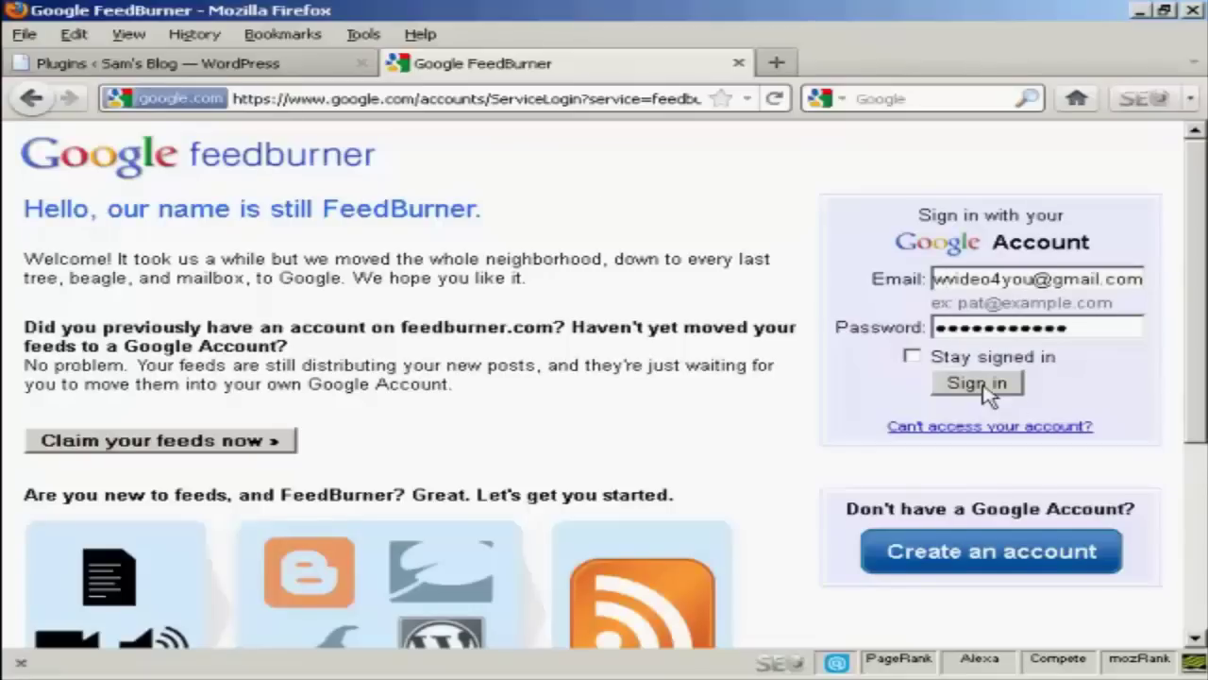
left_click(982, 389)
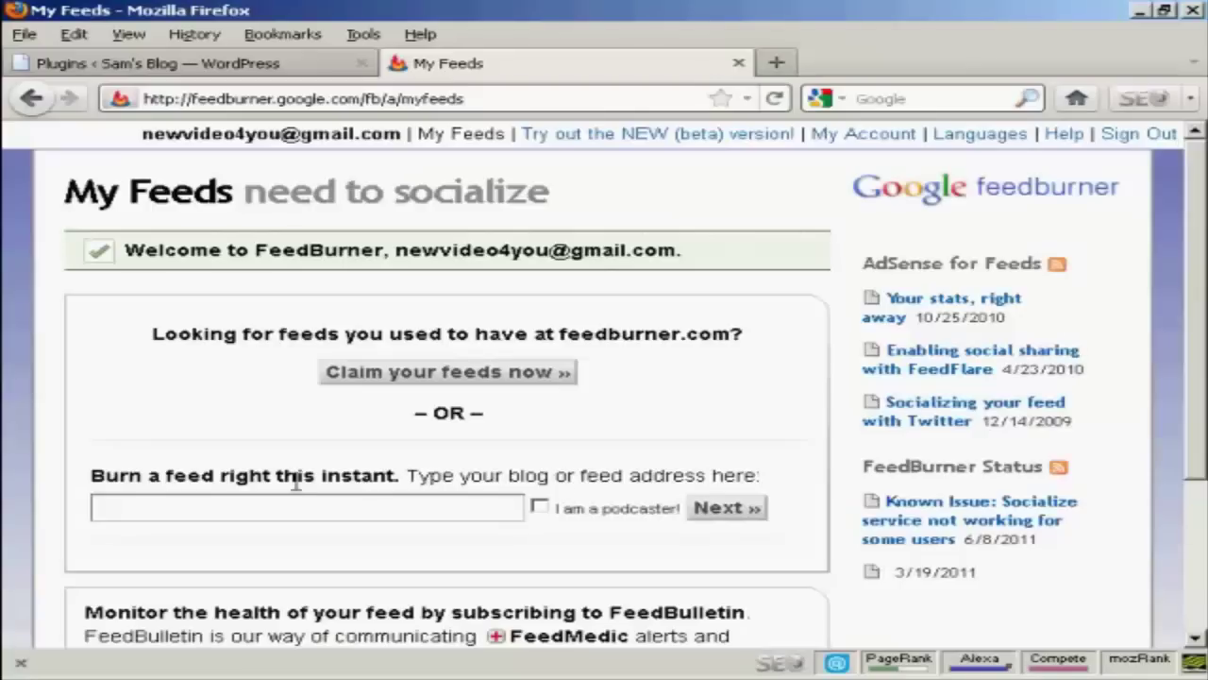
left_click(101, 506)
type("http://www.totalwebnet.com/blog/feed/")
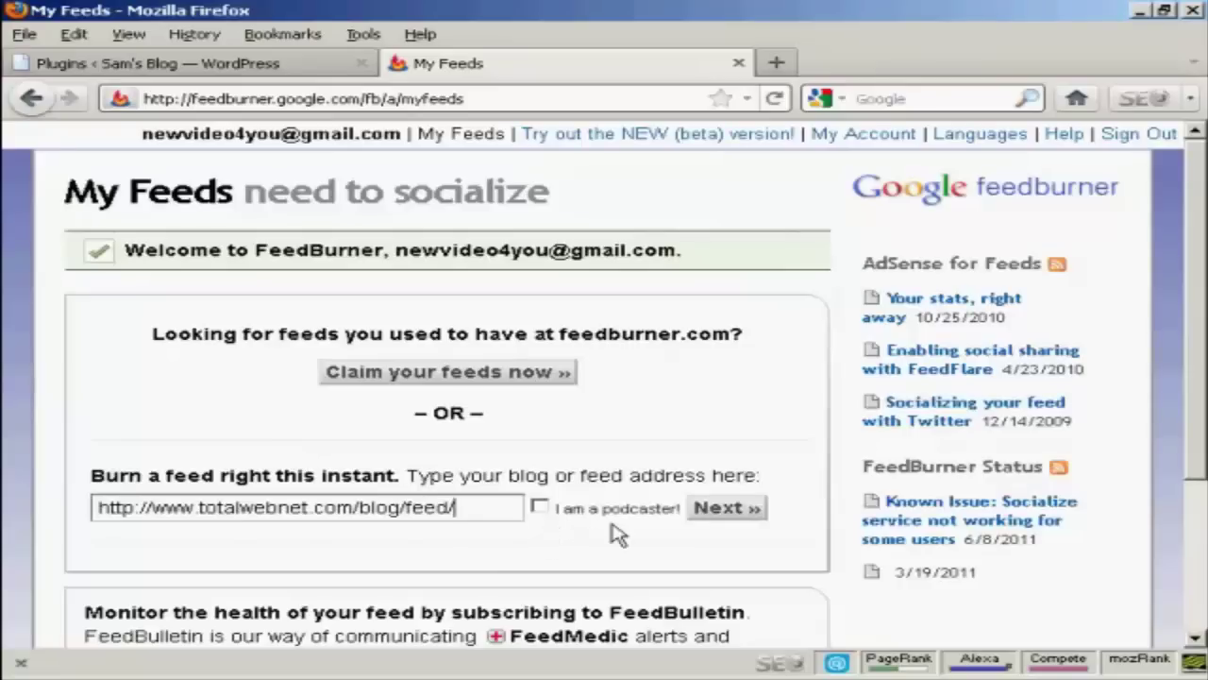
left_click(727, 510)
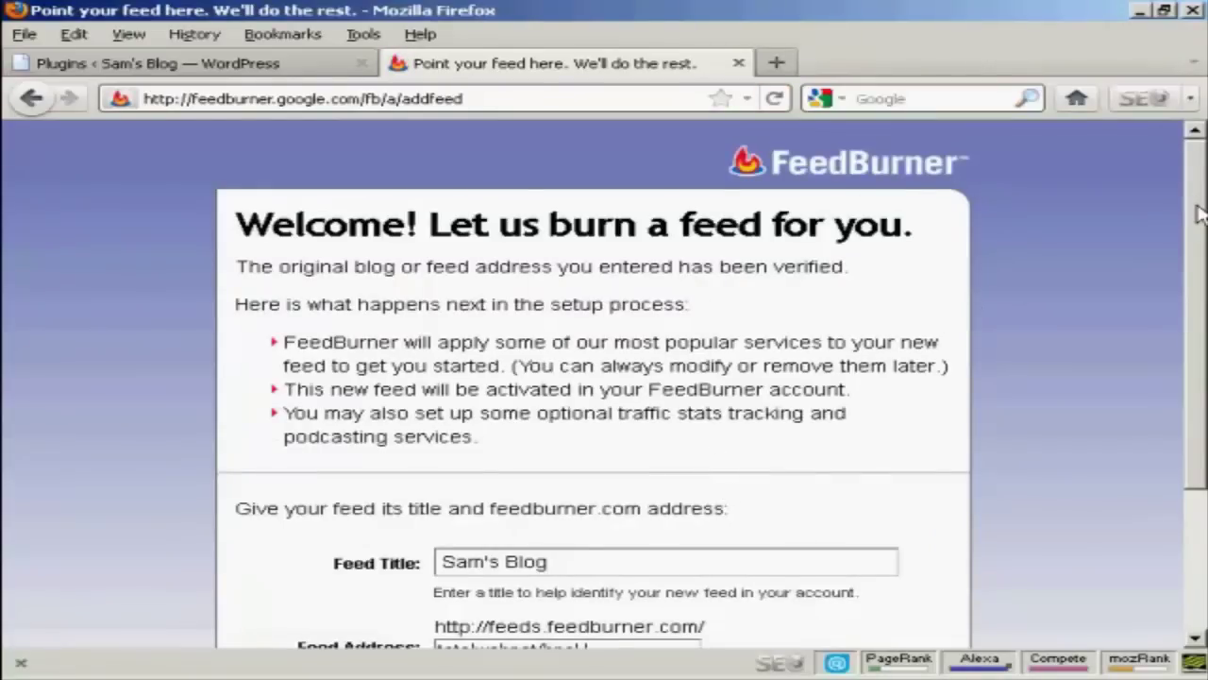
Step: Accept the feed title and address, then copy the feeds.feedburner.com/totalwebnet/bnoH link
left_click_drag(1199, 215, 1199, 356)
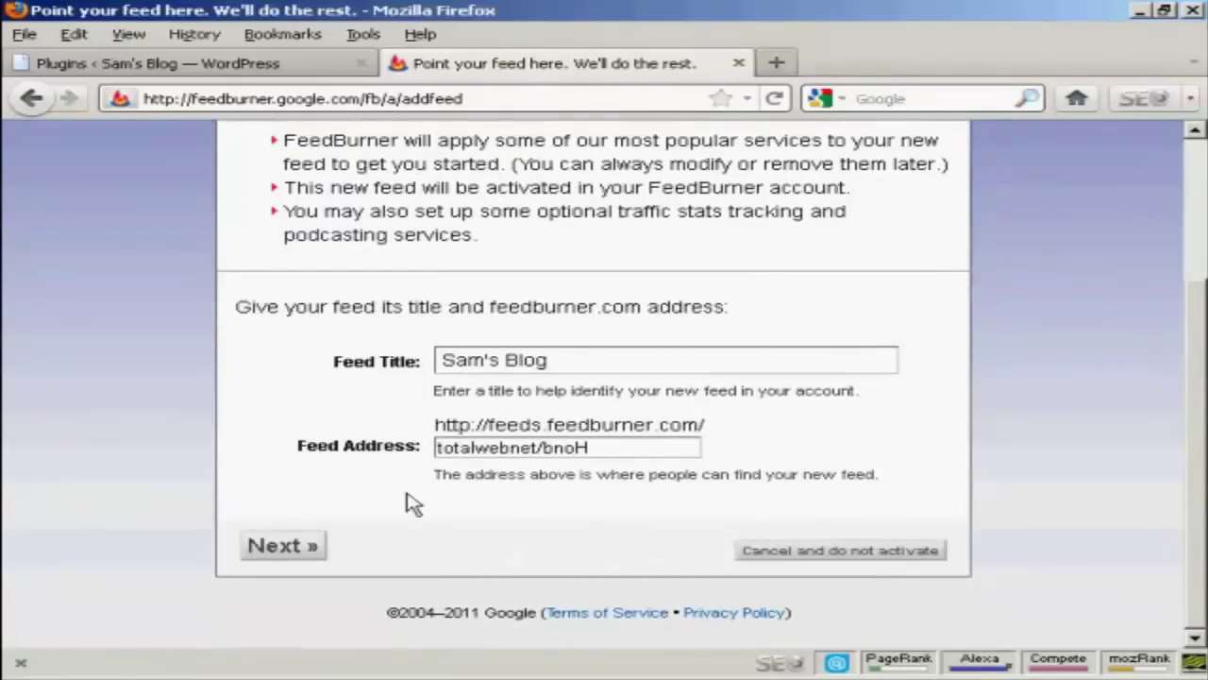
left_click(293, 552)
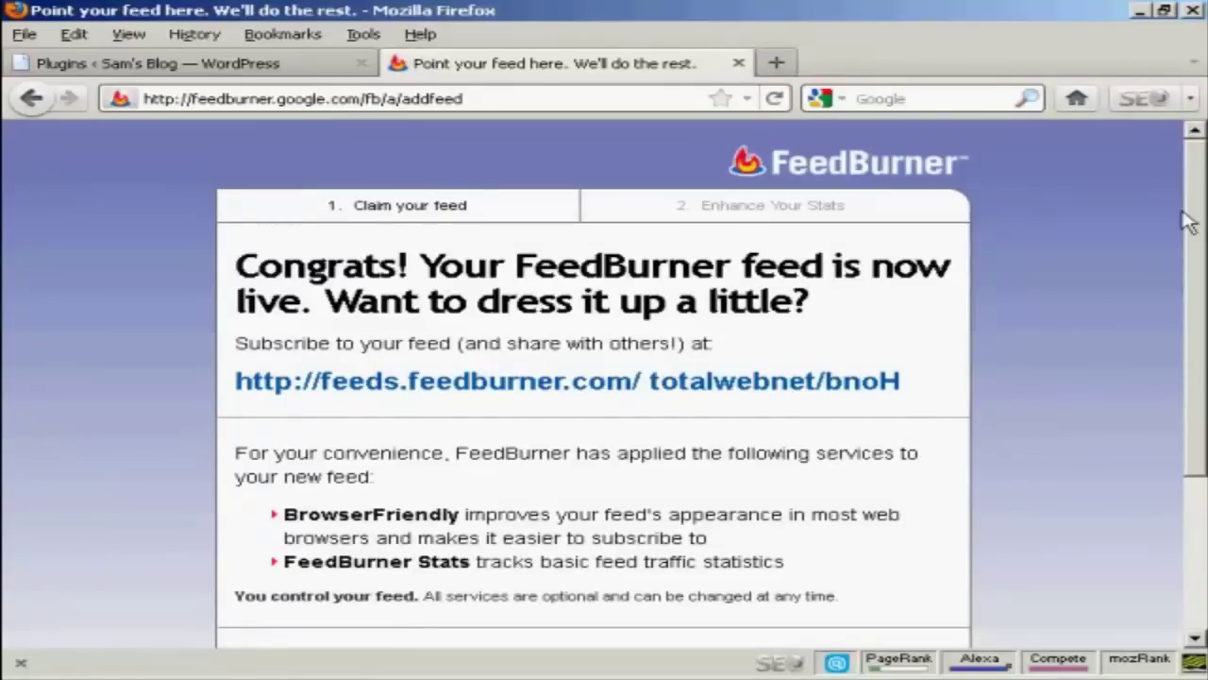
left_click_drag(1195, 228, 1197, 264)
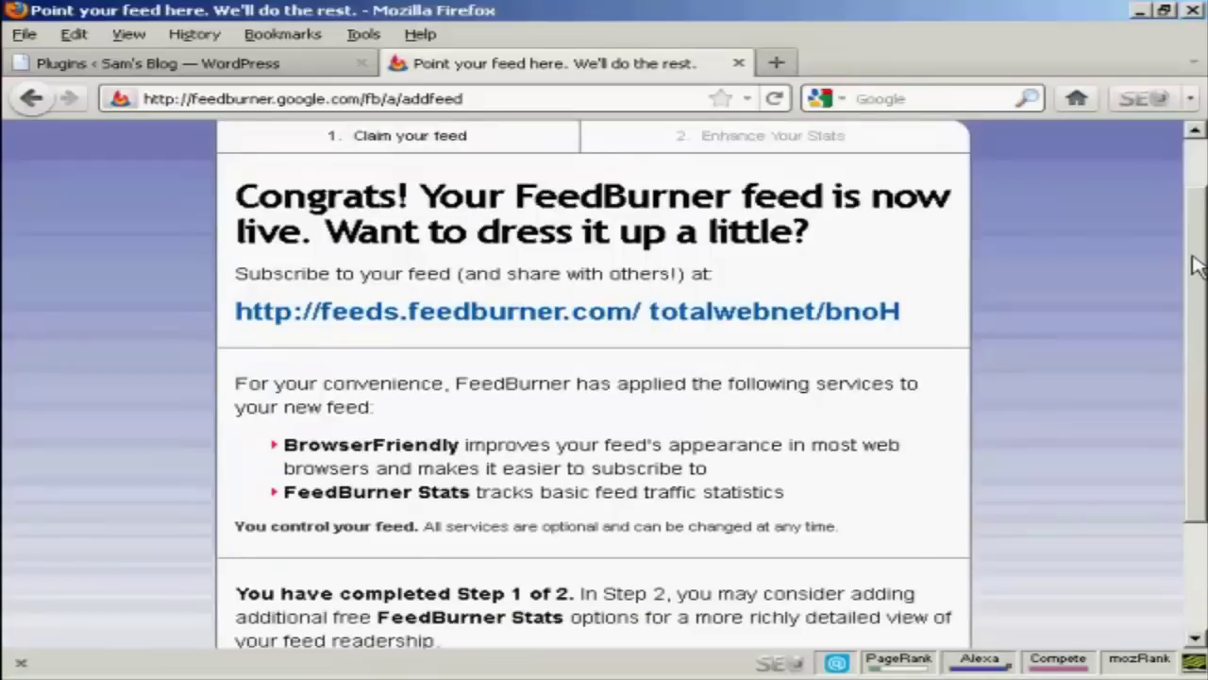
right_click(797, 325)
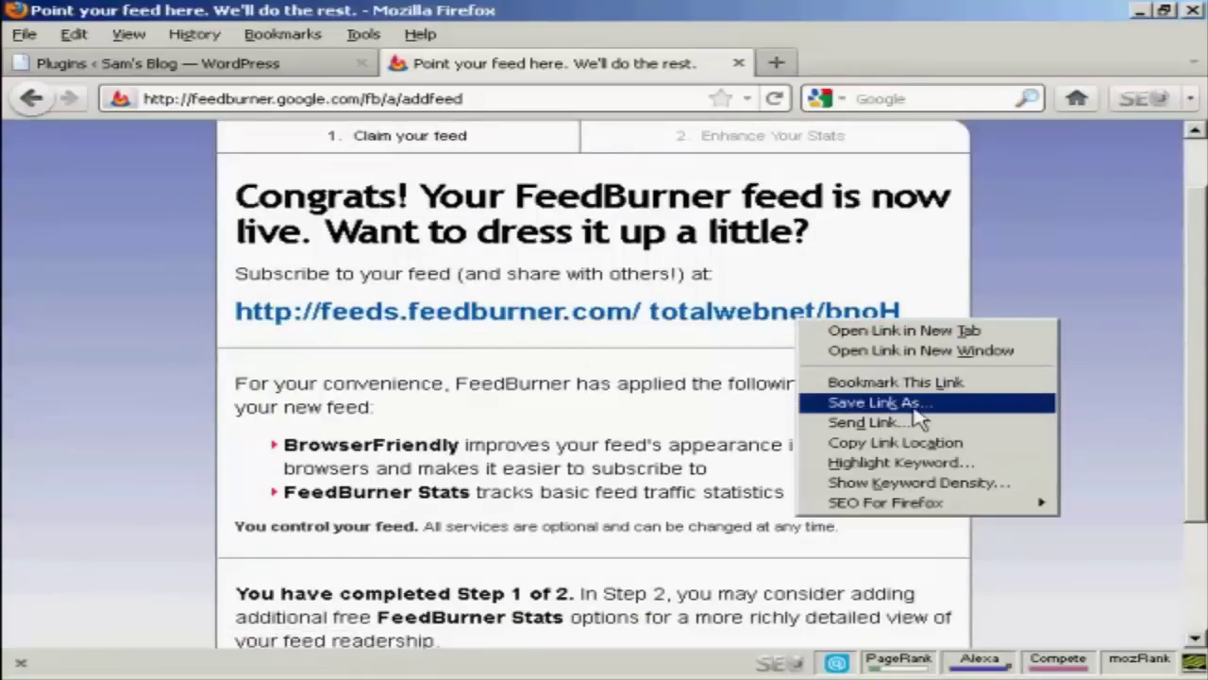
left_click(921, 451)
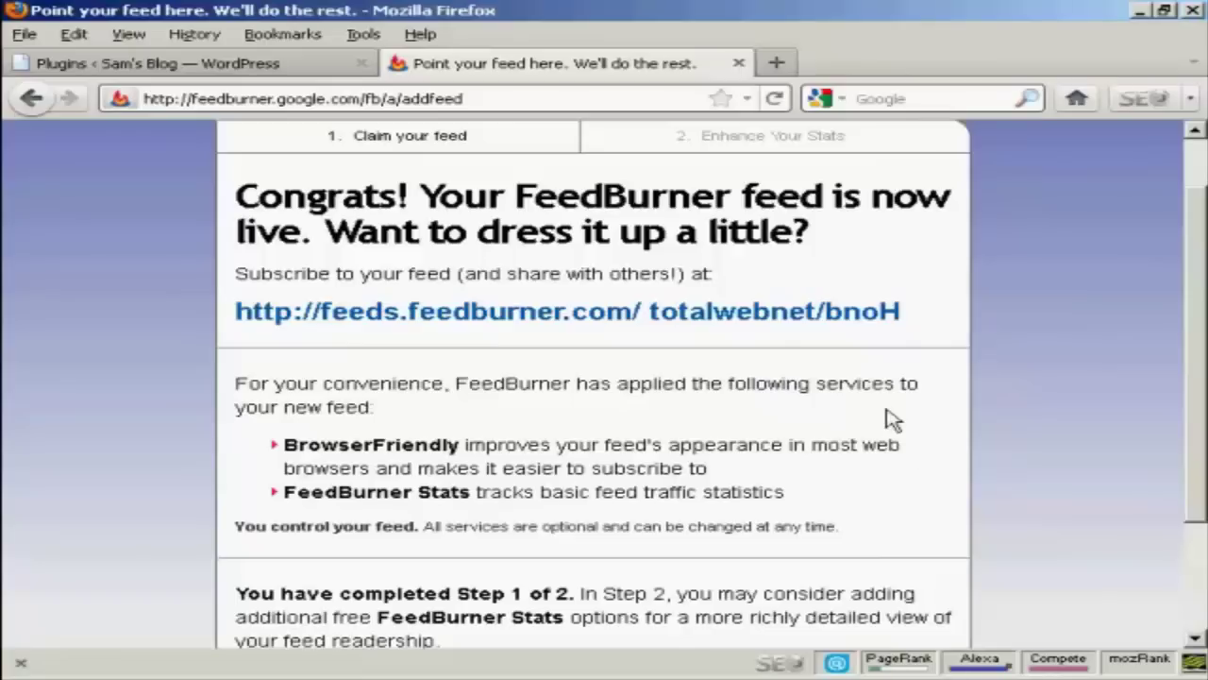
scroll(1199, 311, "down", 1)
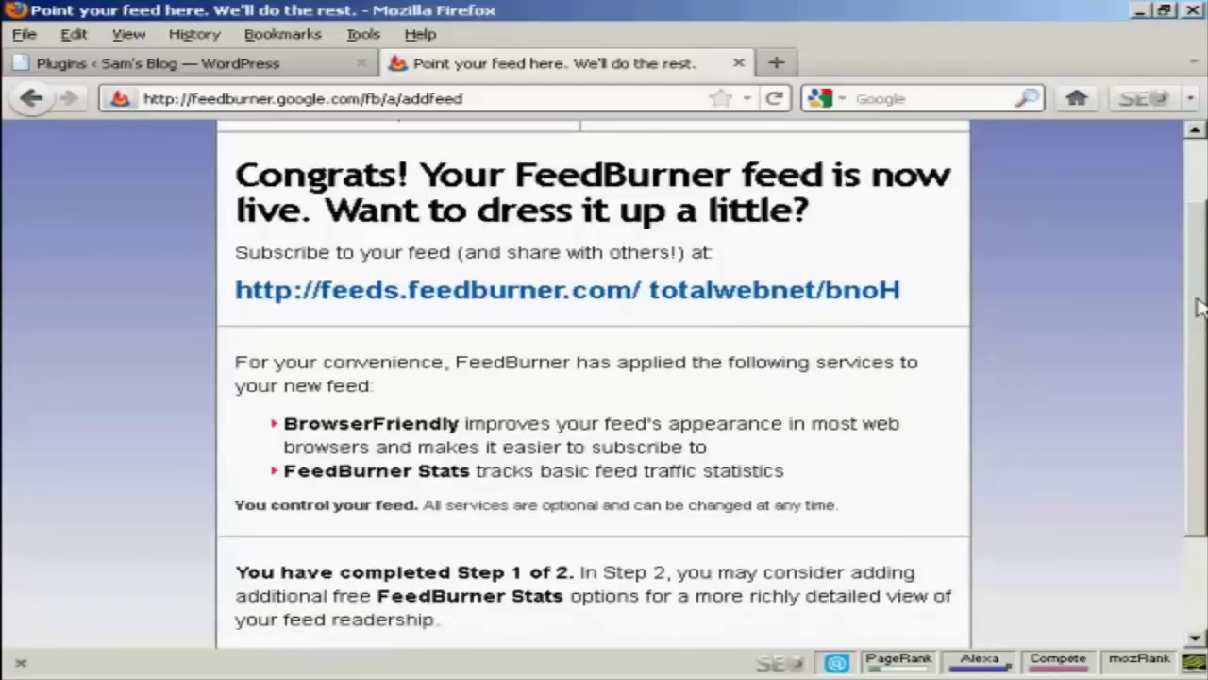
scroll(1197, 383, "down", 2)
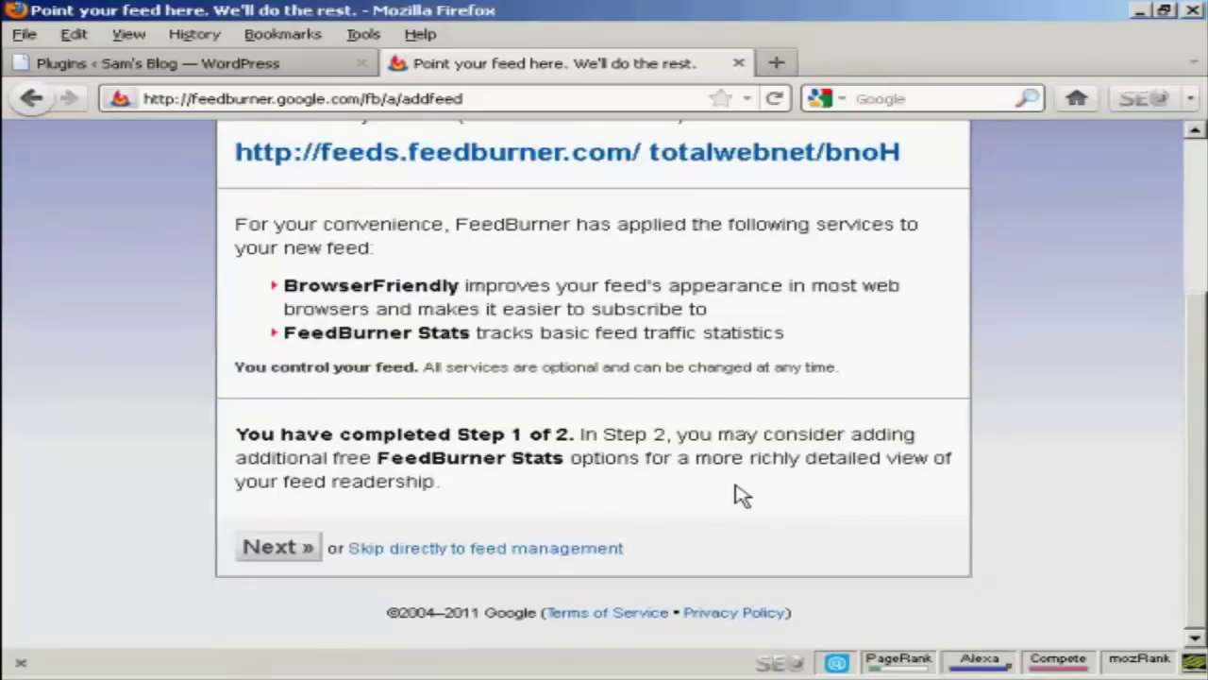
Step: Enable Clickthroughs and Item enclosure downloads tracking, then finish the feed setup
left_click(288, 557)
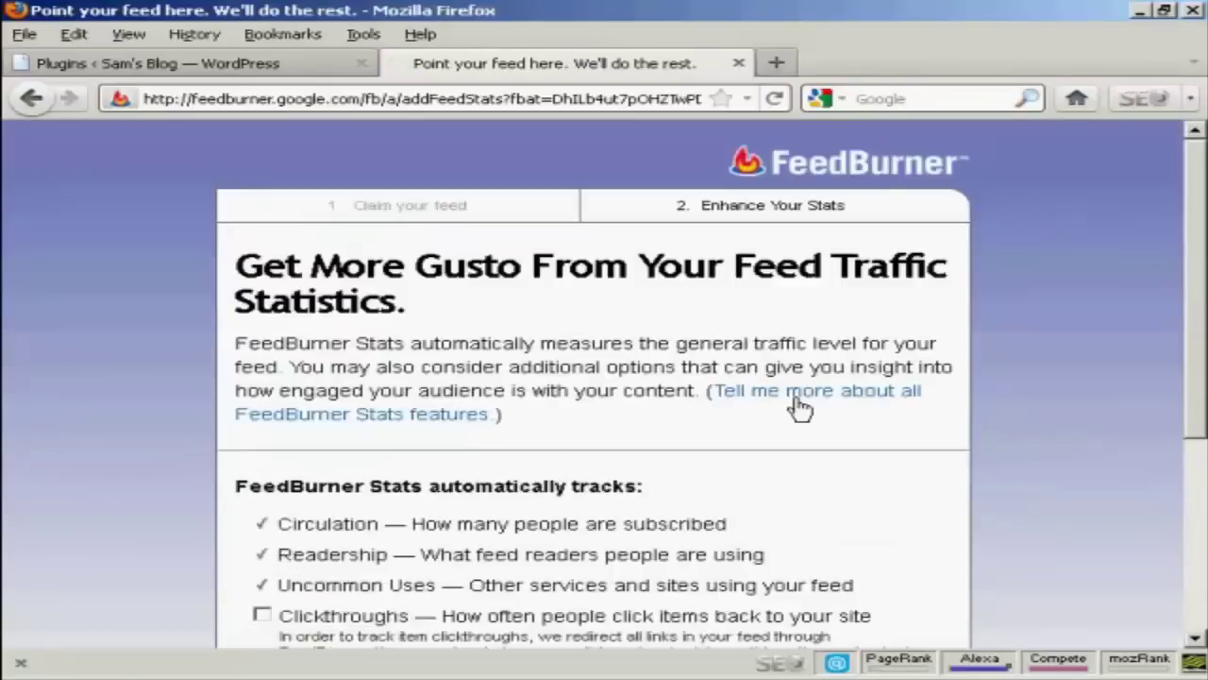
left_click_drag(1203, 217, 1203, 327)
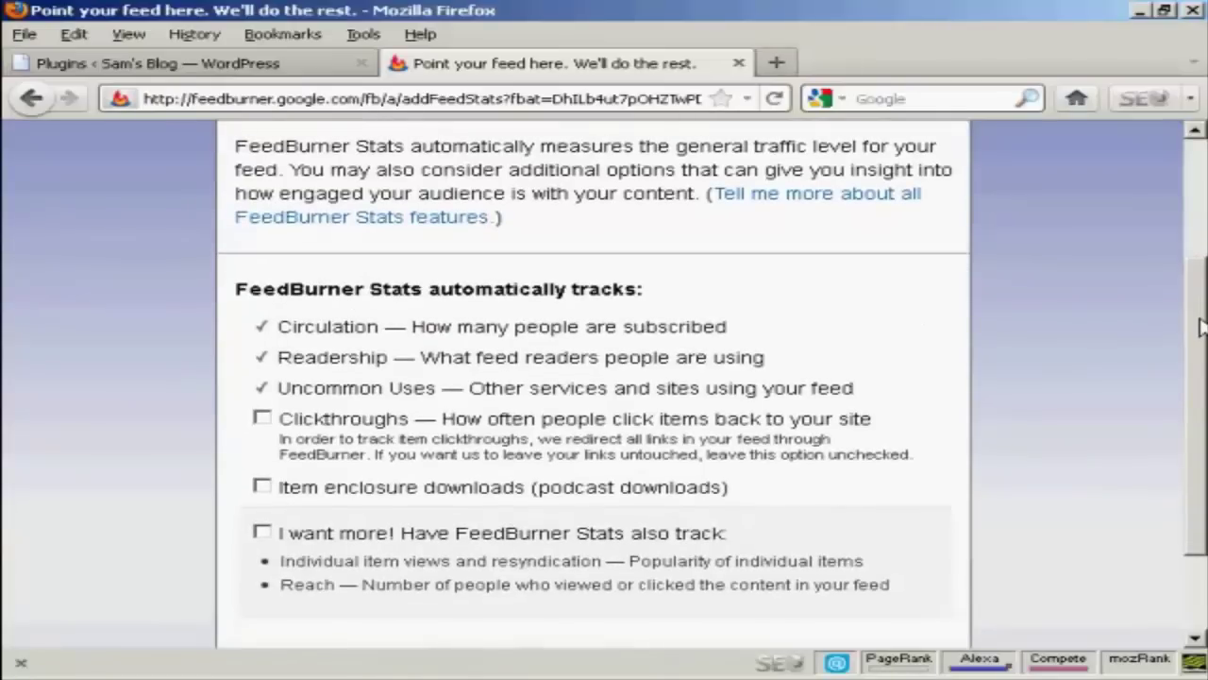
left_click(266, 426)
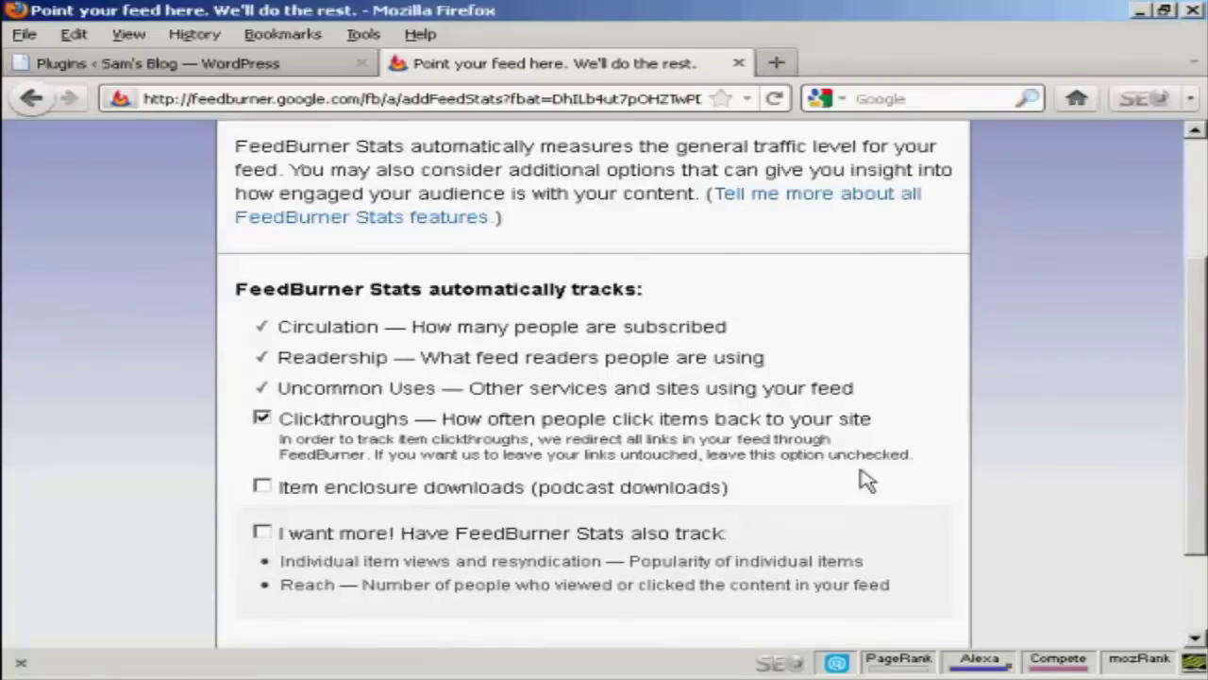
scroll(472, 482, "down", 3)
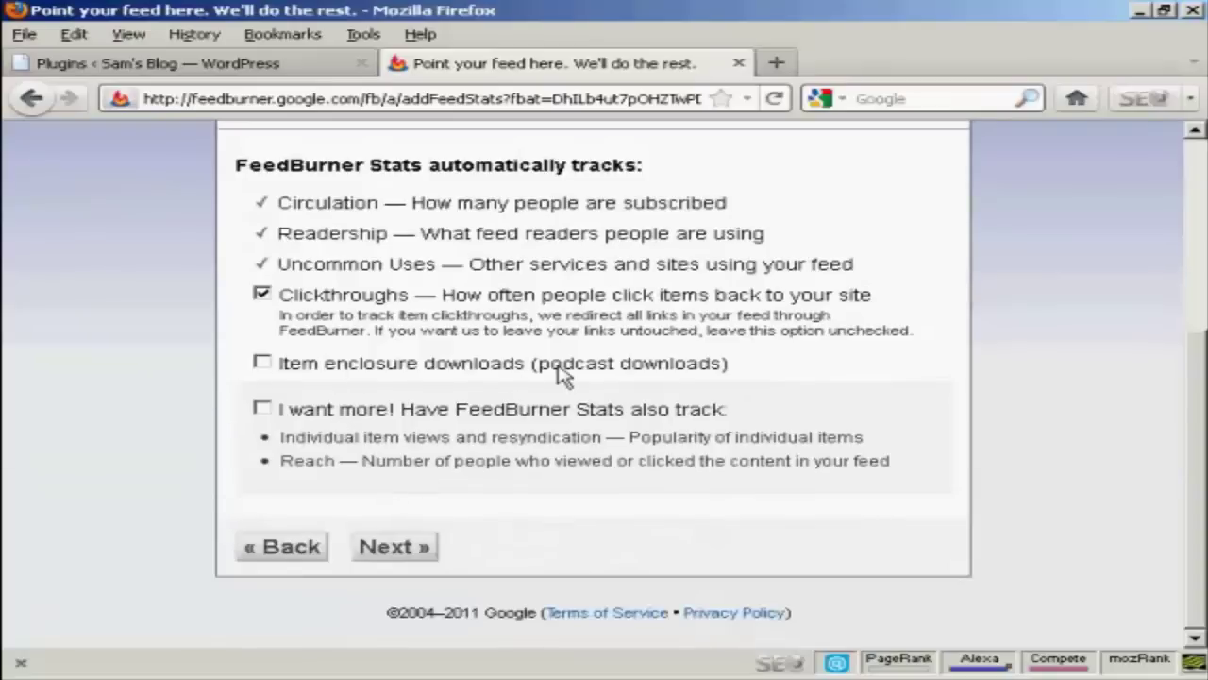
left_click(262, 364)
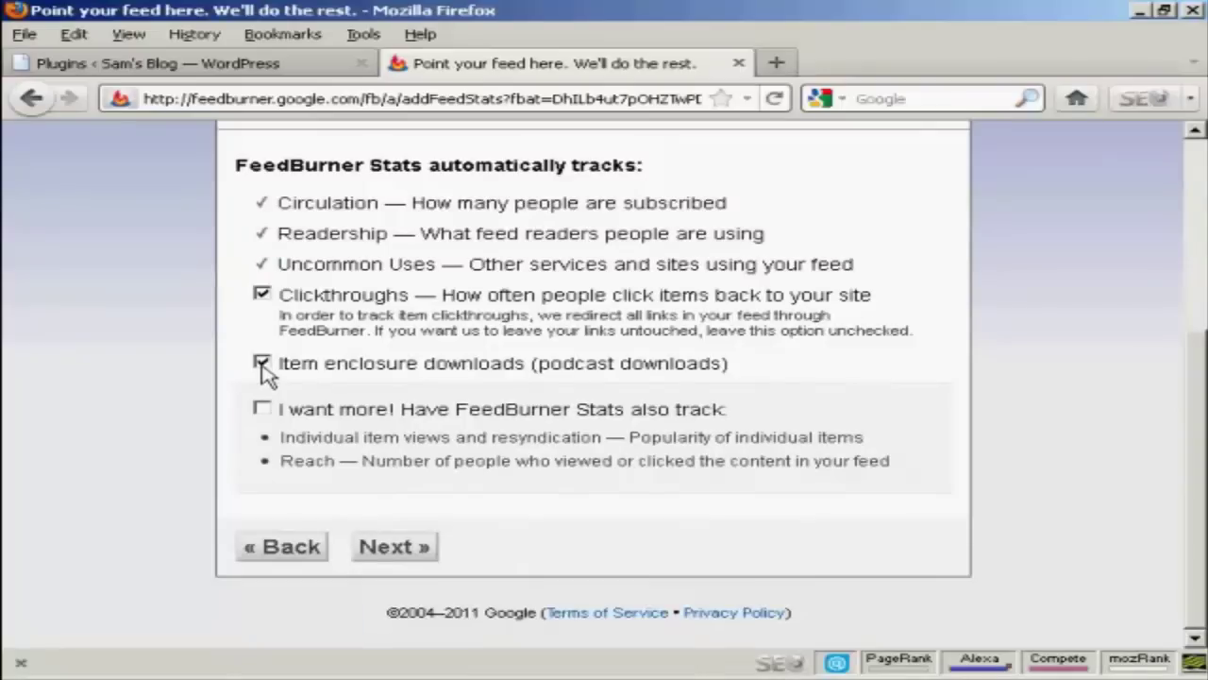
left_click(402, 549)
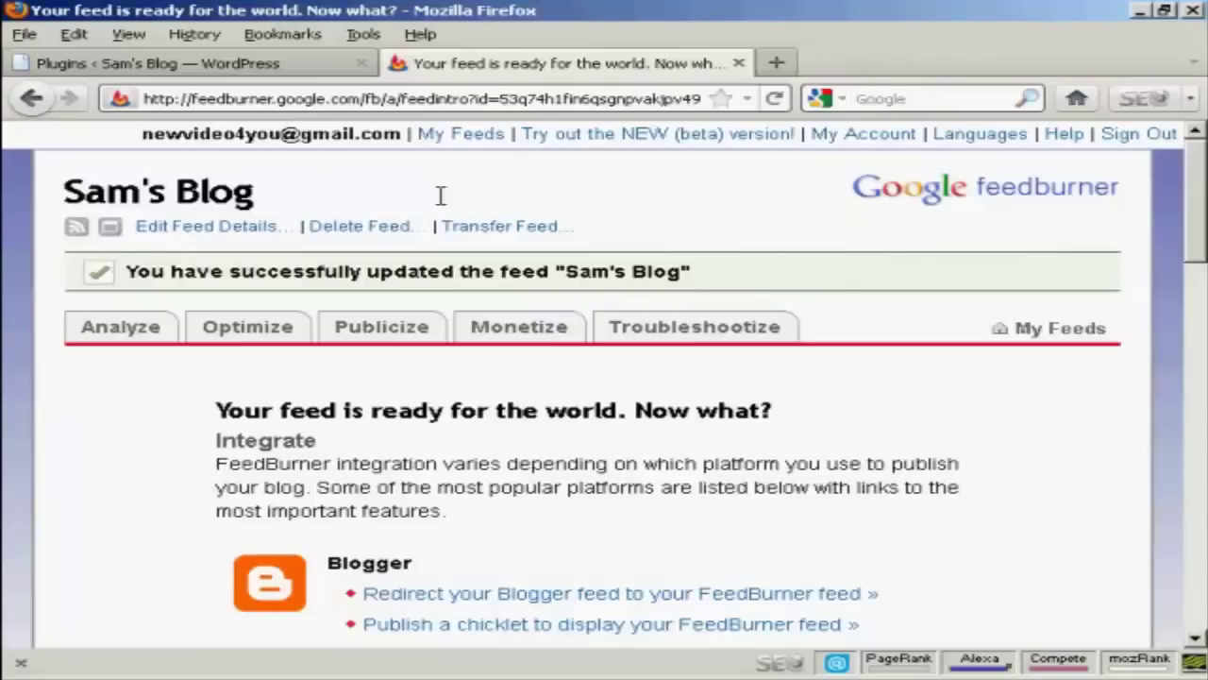
Step: Search WordPress's Add New plugins for 'FD feedburner'
left_click(269, 68)
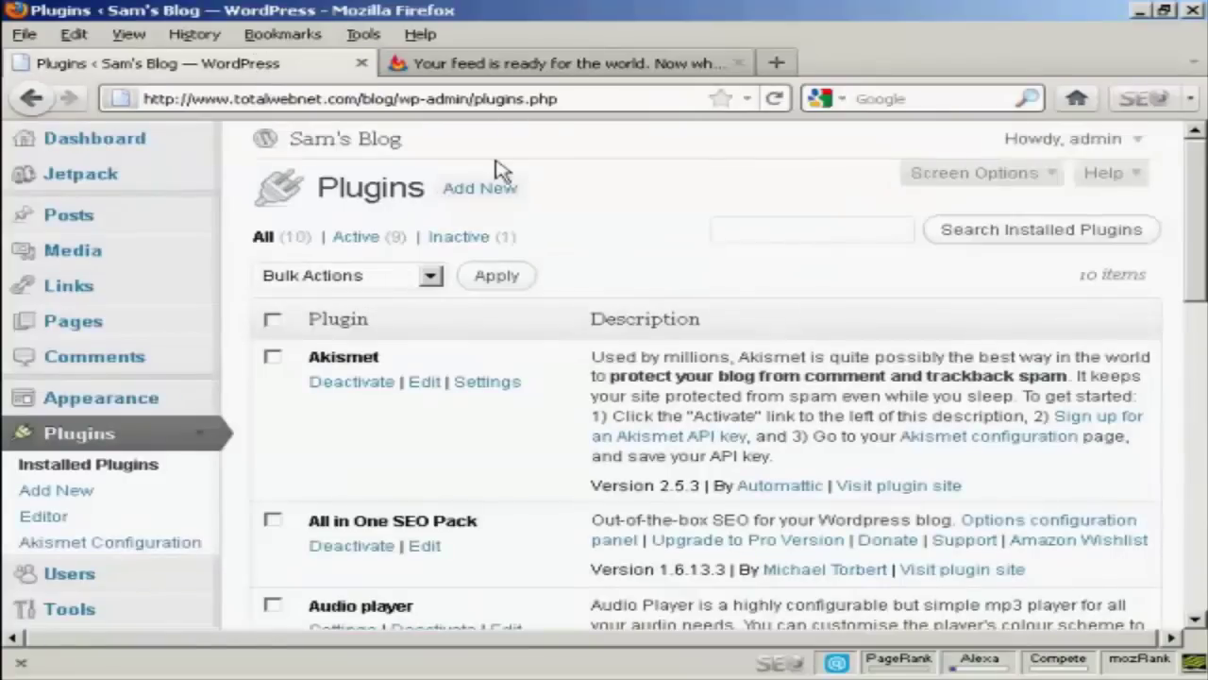
left_click(483, 194)
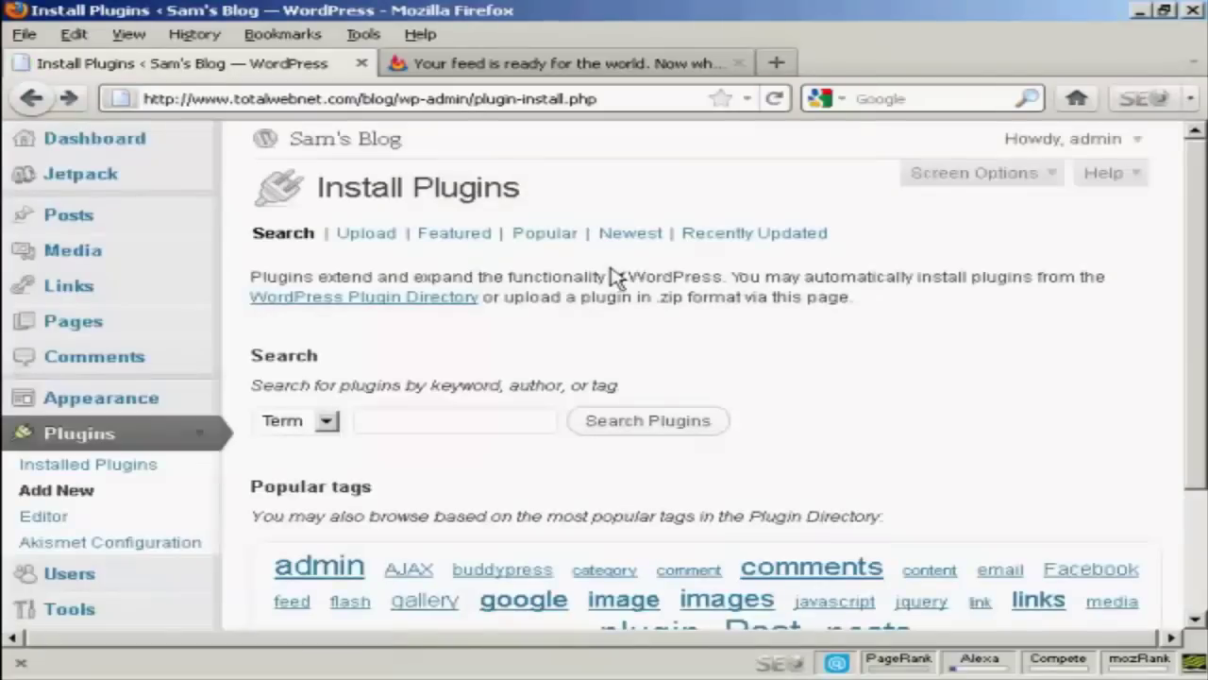
left_click(409, 417)
type("FD")
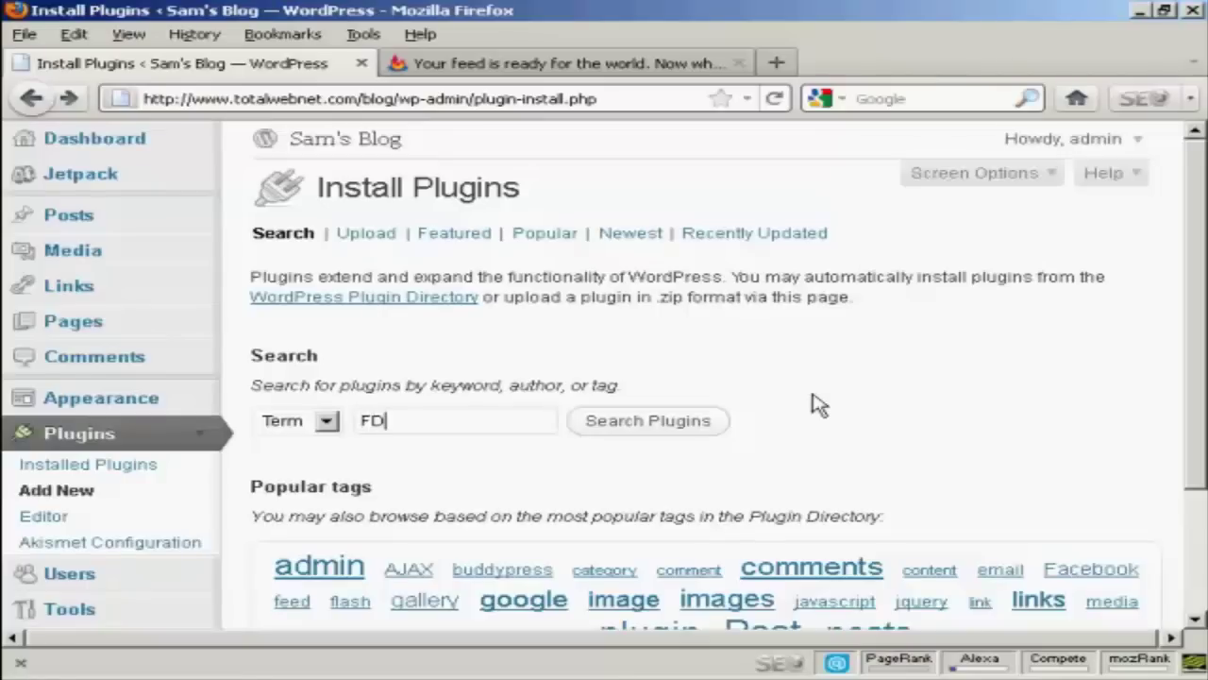
type(" feed")
type("burner")
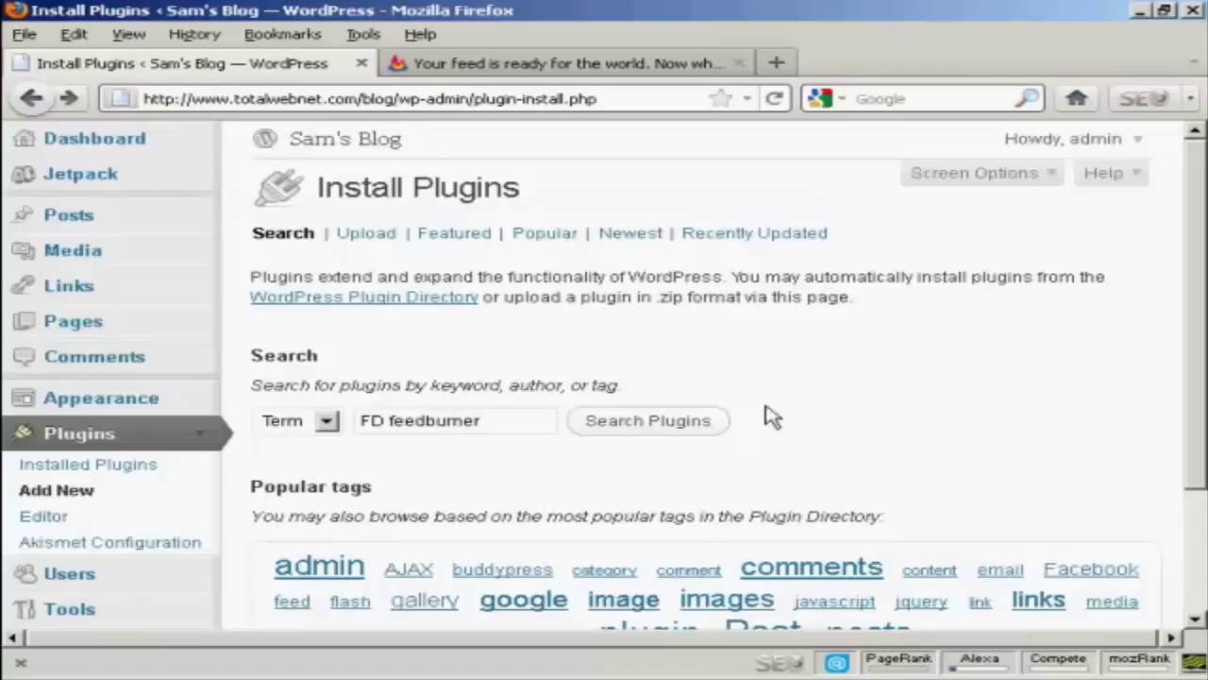
left_click(628, 427)
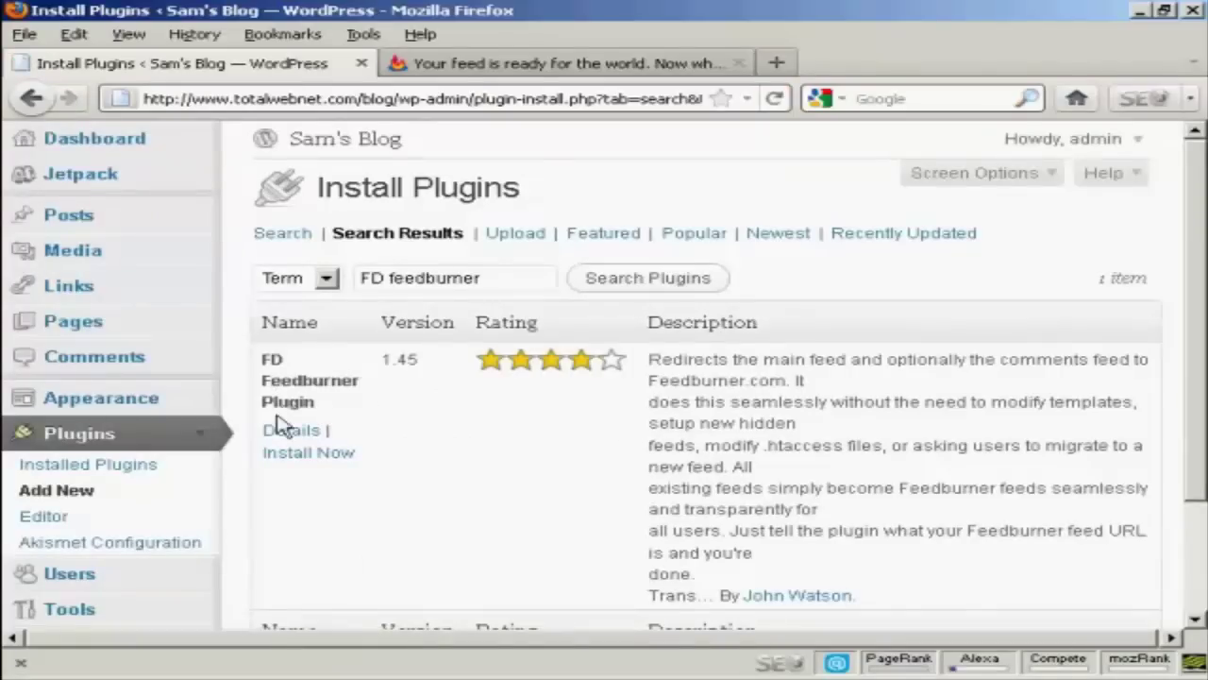
Step: Install FD Feedburner Plugin 1.45, confirm the install, and activate it
left_click(337, 453)
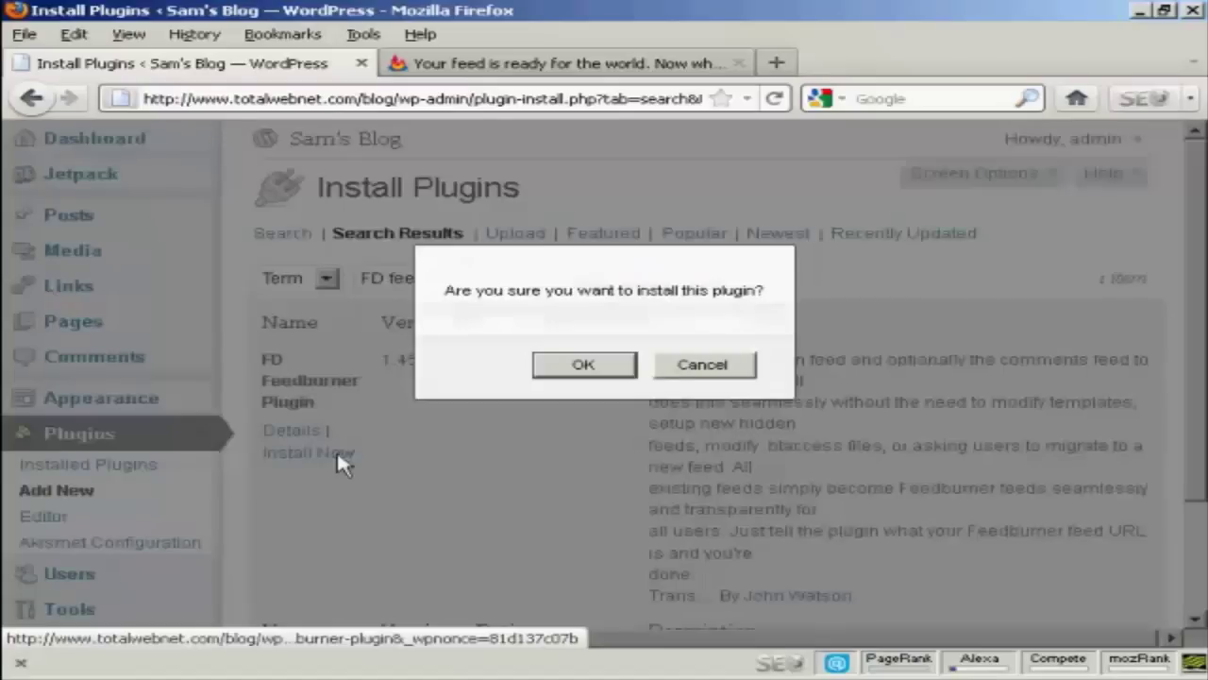
left_click(586, 365)
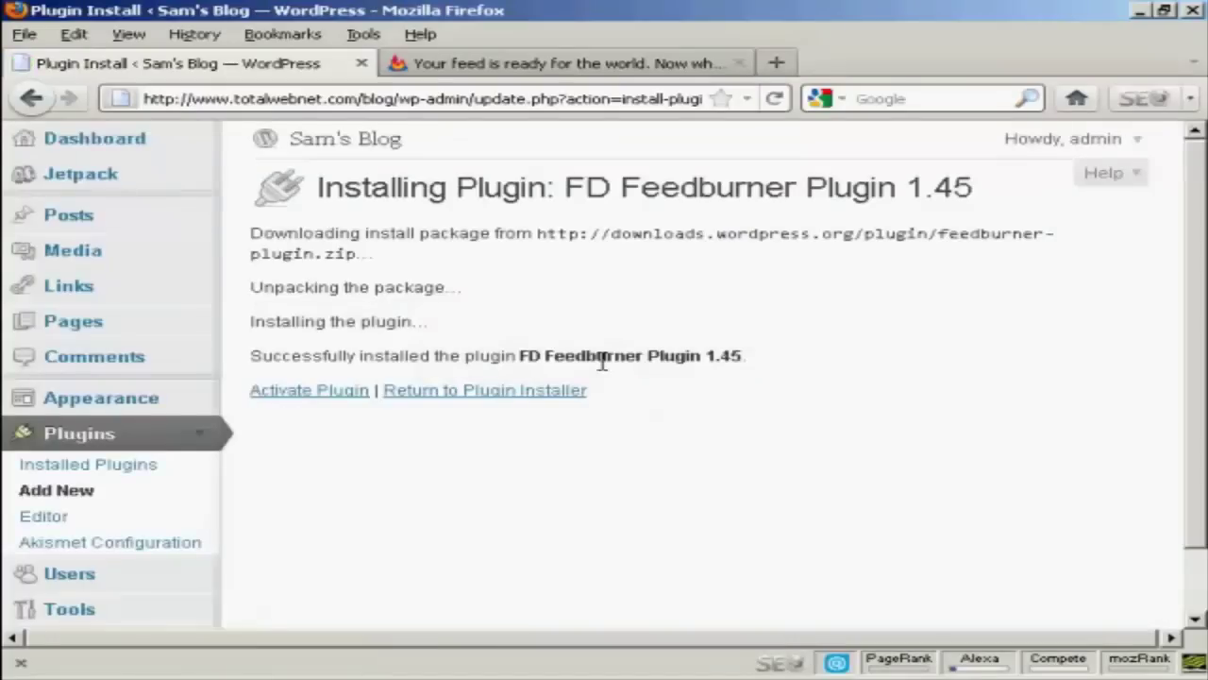
left_click(332, 398)
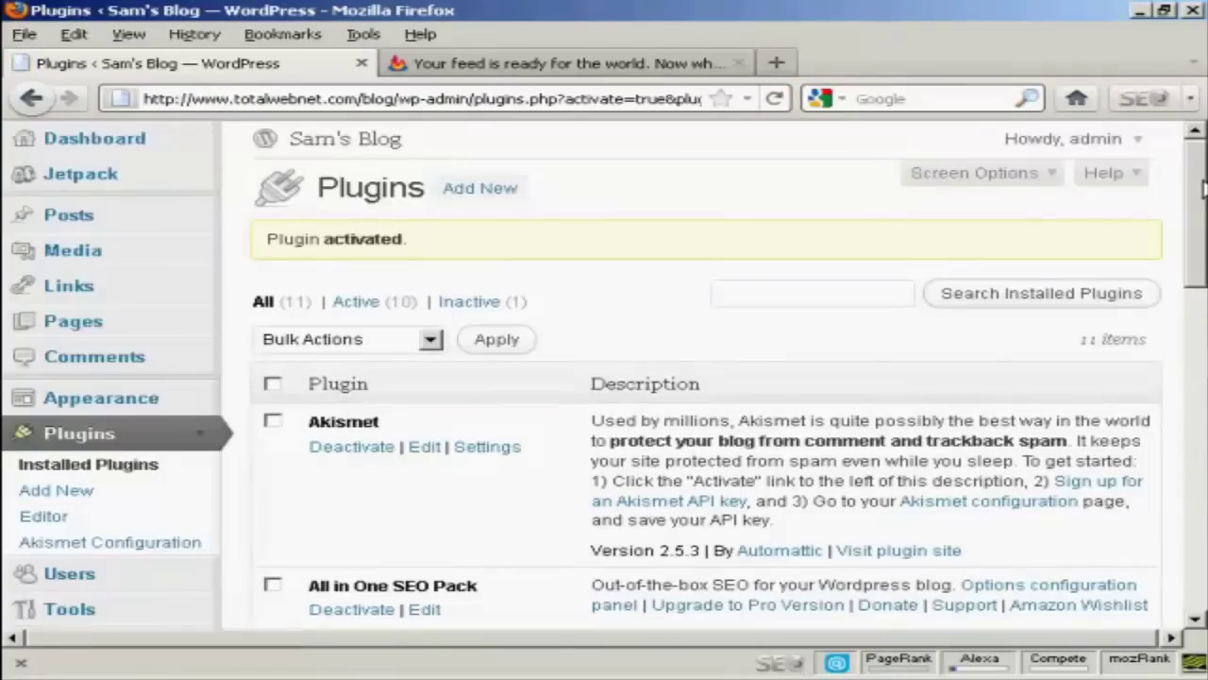
left_click_drag(1202, 189, 1202, 245)
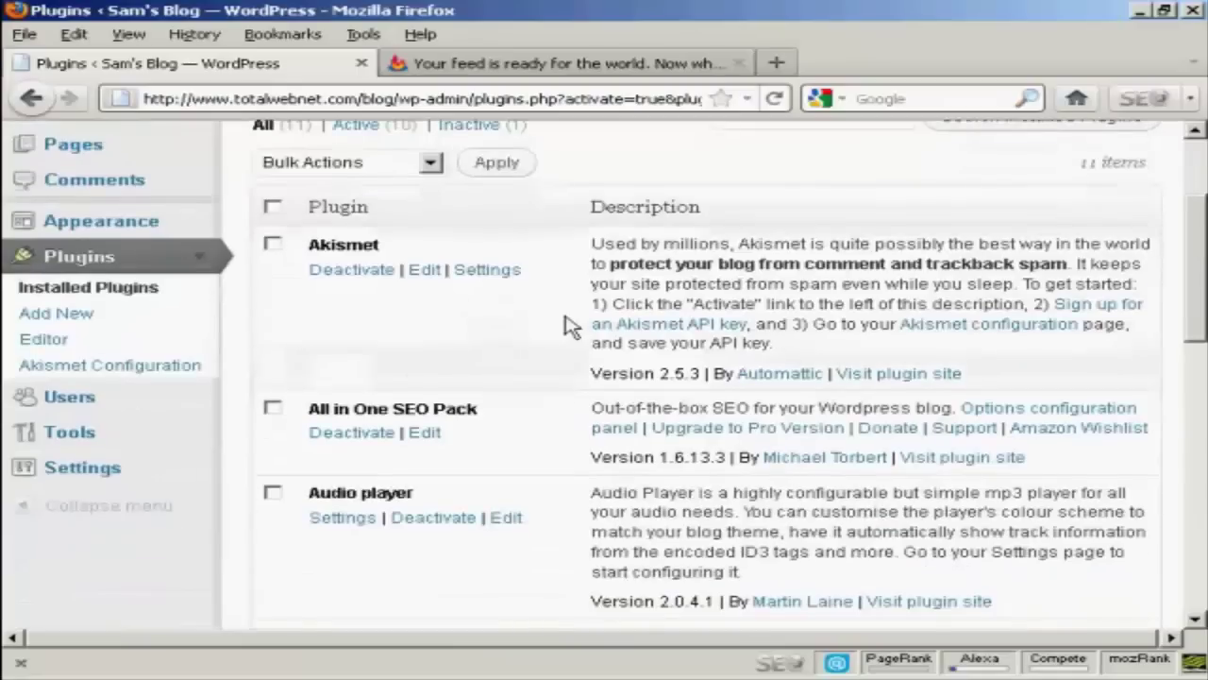
Step: In Settings > Feedburner, paste the FeedBurner address into 'Redirect my feeds here' and save
left_click(201, 474)
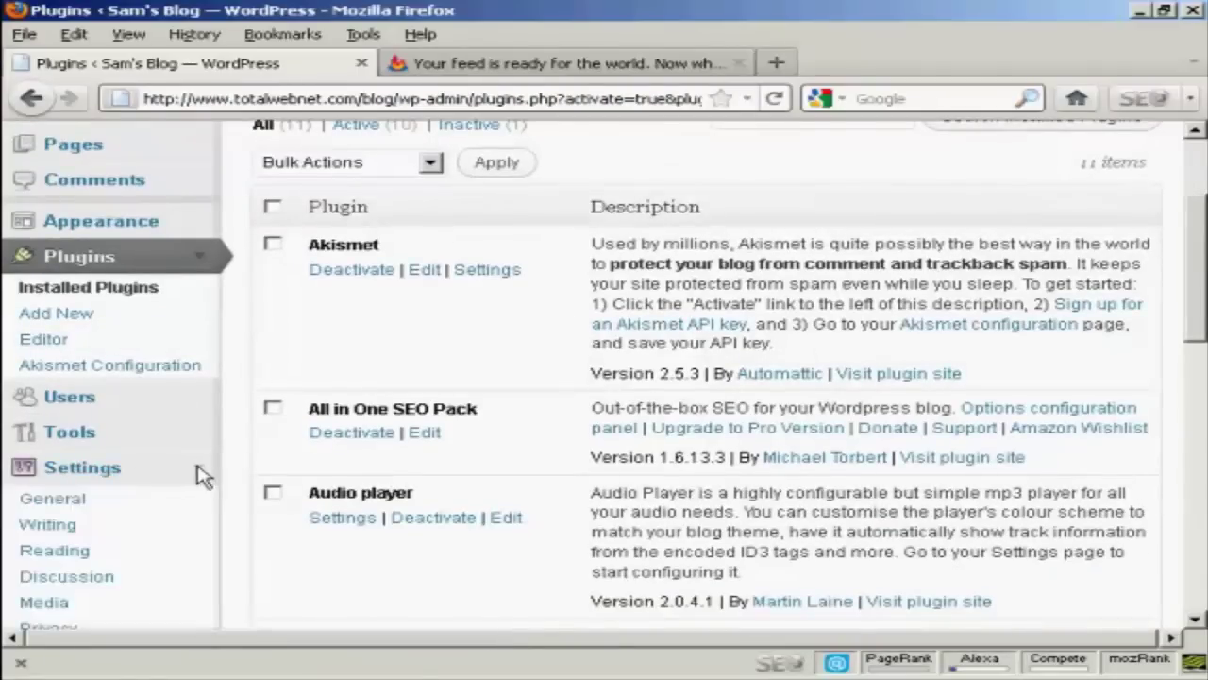
scroll(493, 357, "down", 5)
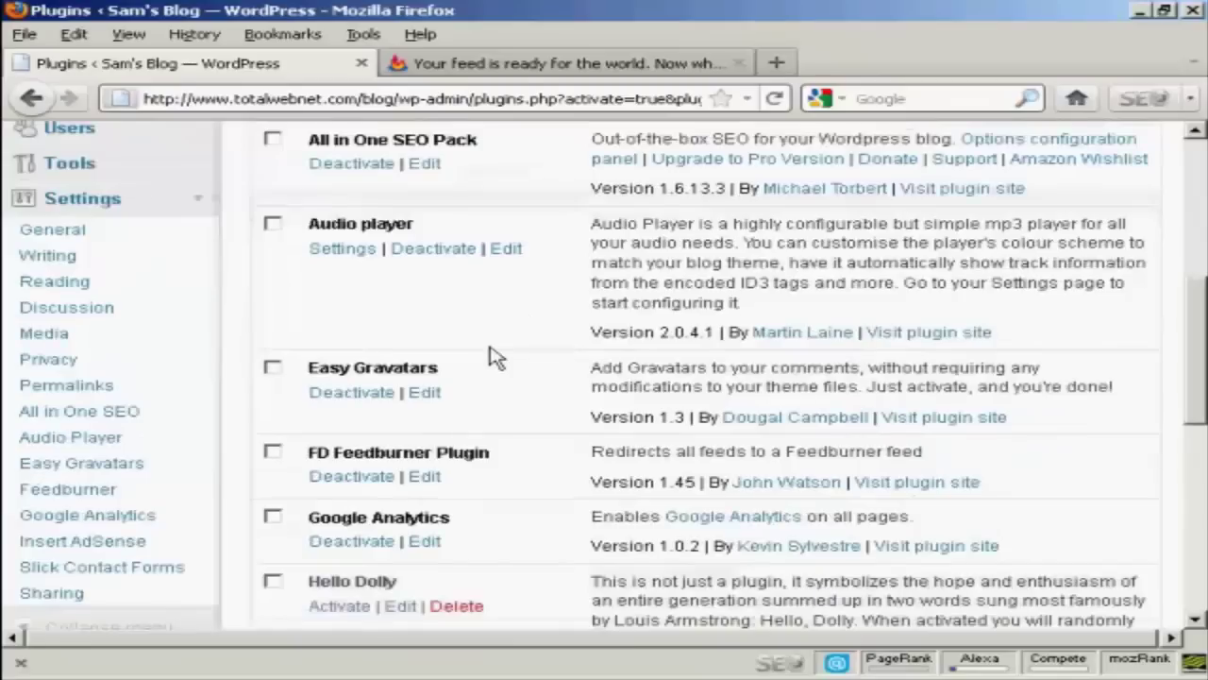
left_click(99, 498)
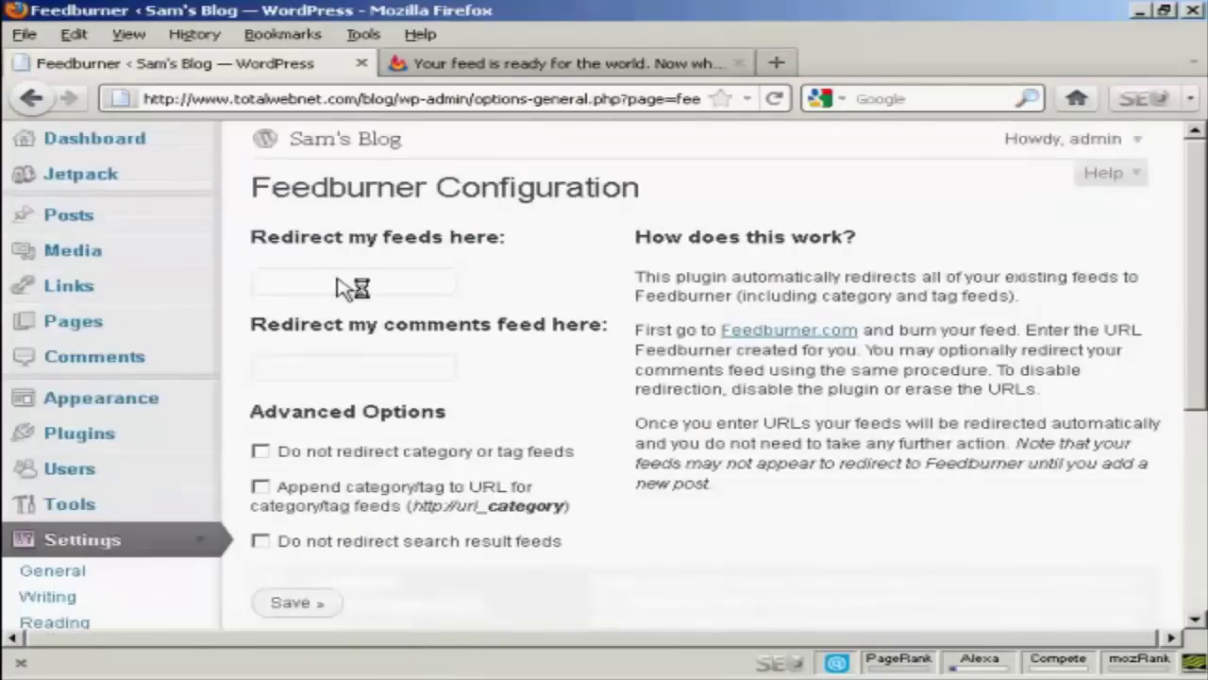
left_click(285, 283)
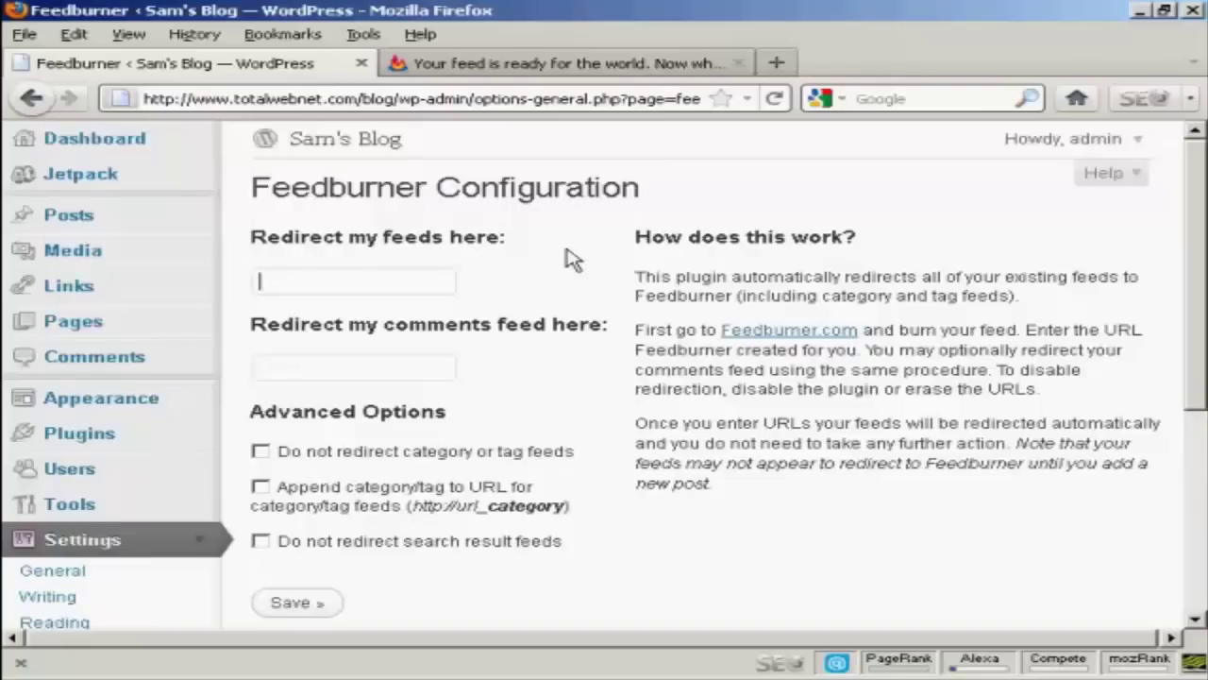
key("ctrl+v")
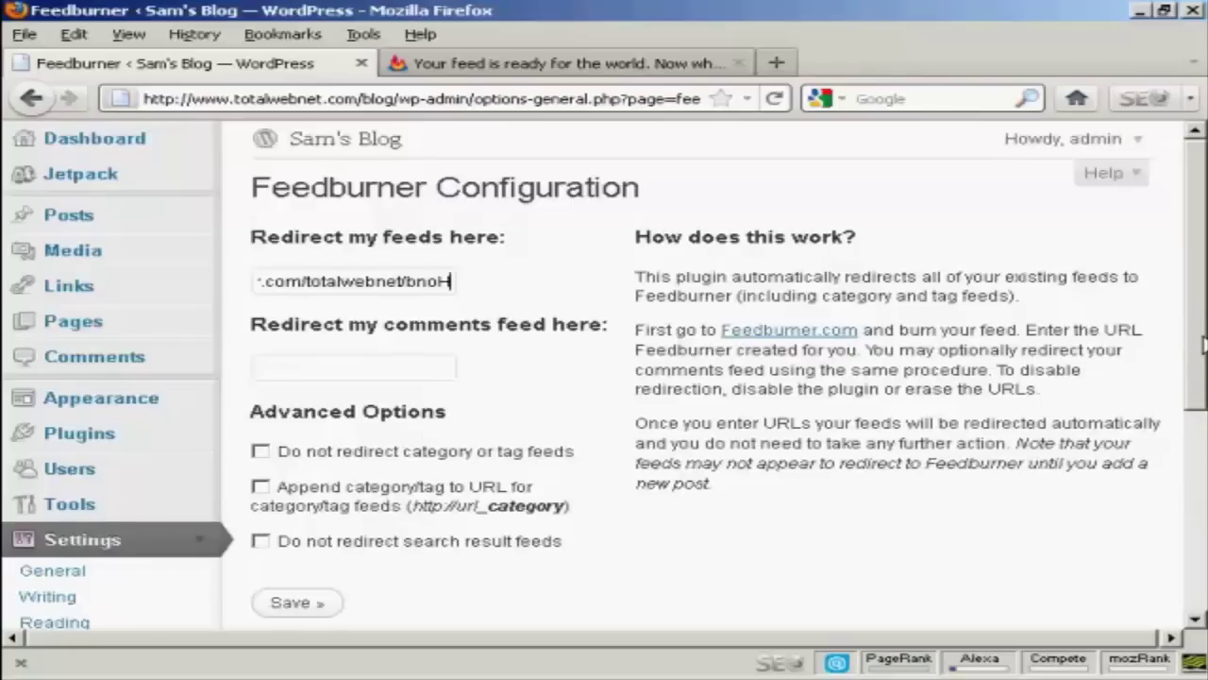
scroll(336, 561, "down", 2)
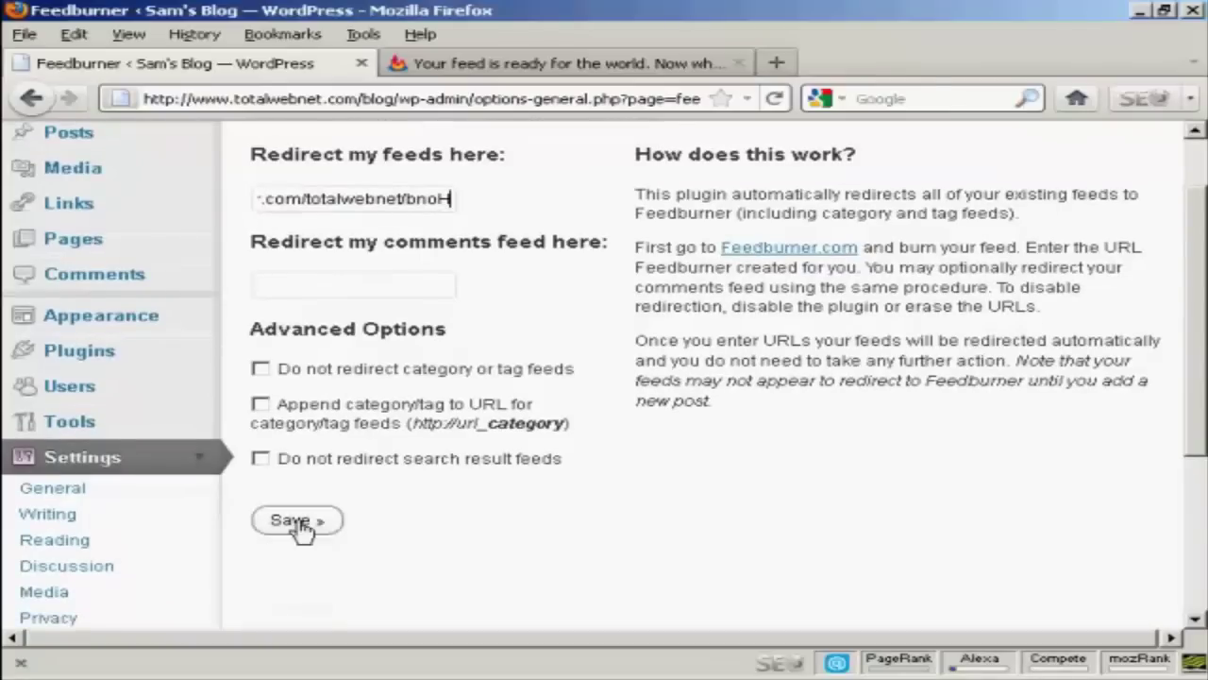
left_click(296, 522)
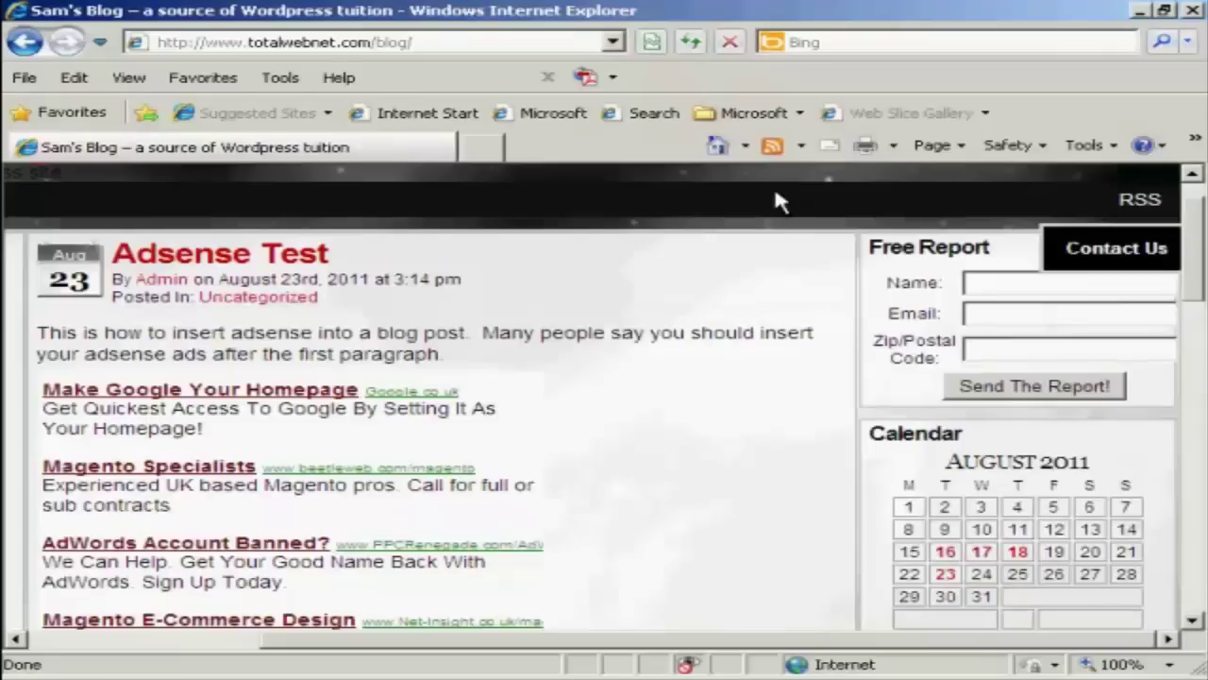
Step: Open Sam's Blog RSS feed to confirm it now loads through FeedBurner
left_click(1140, 200)
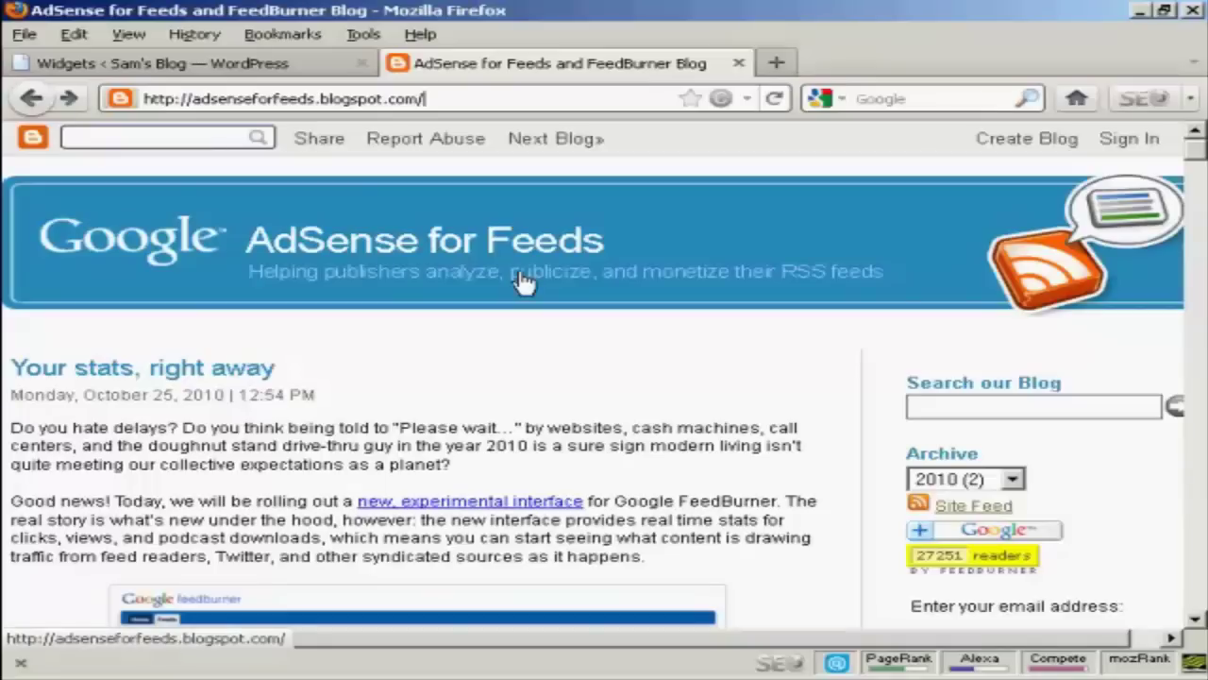
Step: Copy the AdSense for Feeds blog's Site Feed address and go back to WordPress Widgets
left_click(977, 510)
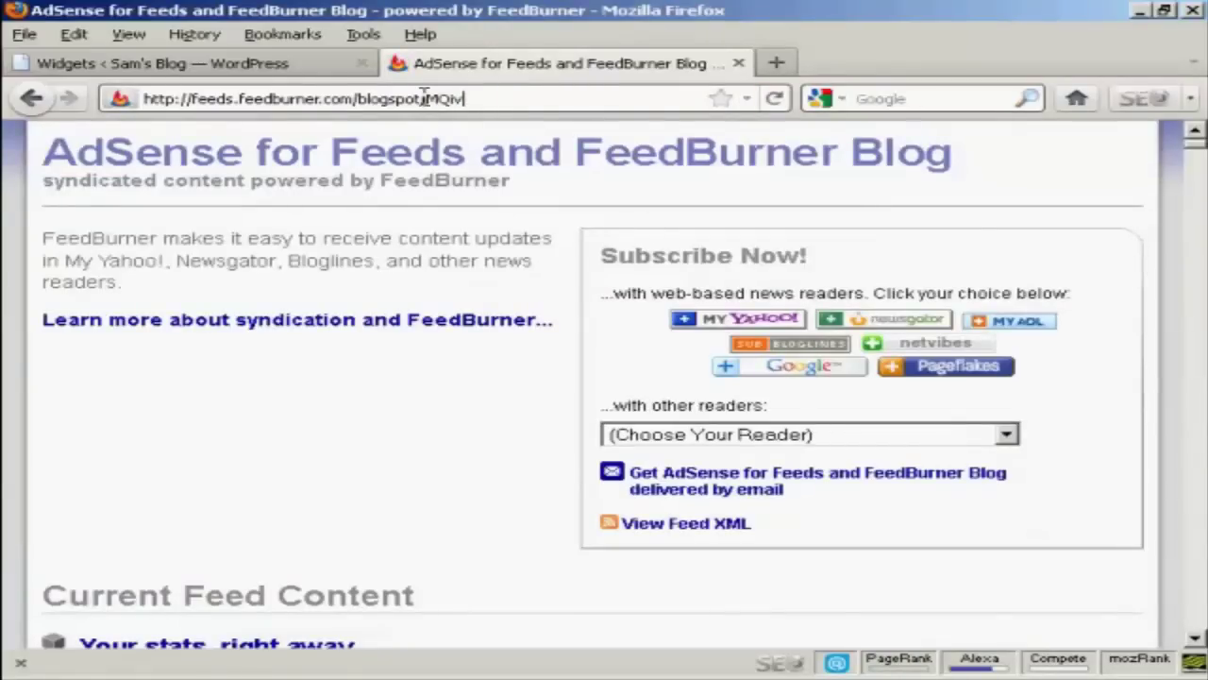
left_click_drag(466, 98, 133, 110)
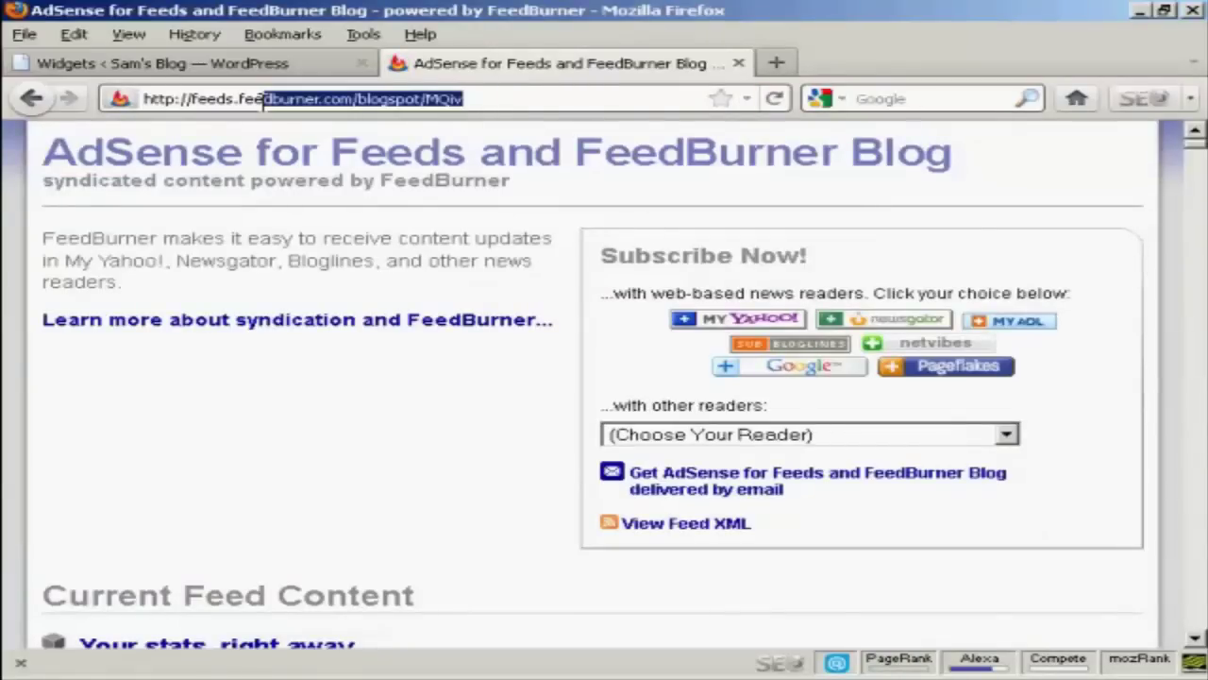
right_click(173, 94)
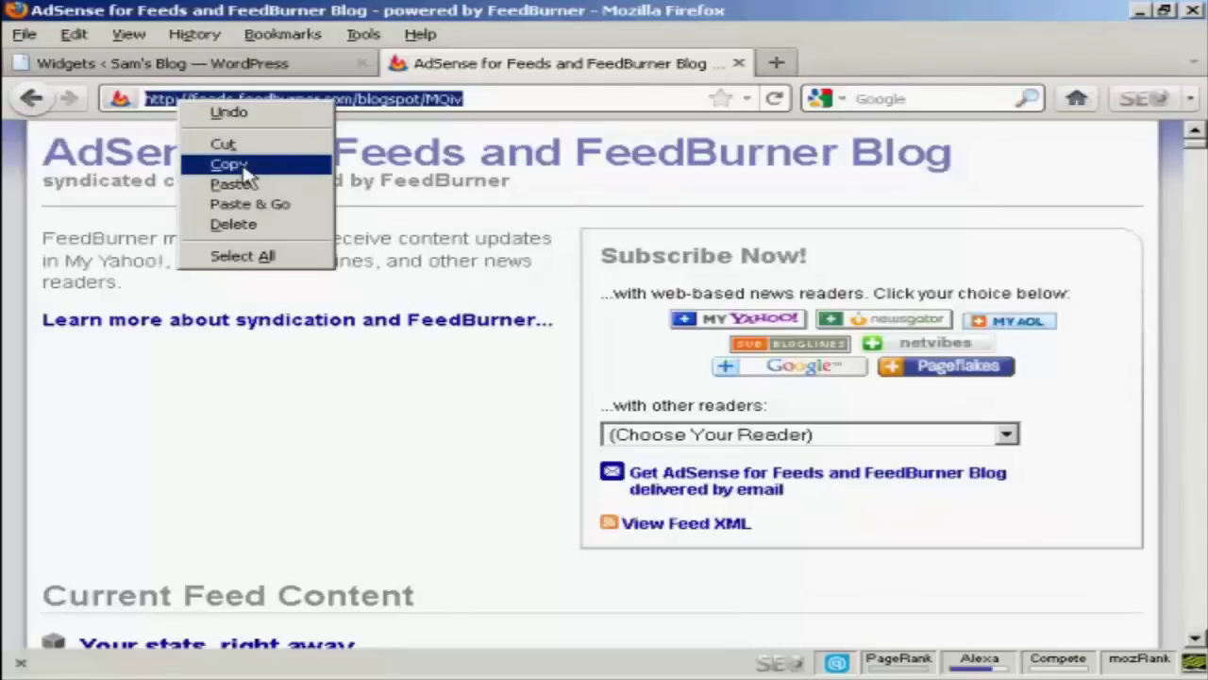
left_click(230, 166)
left_click(241, 71)
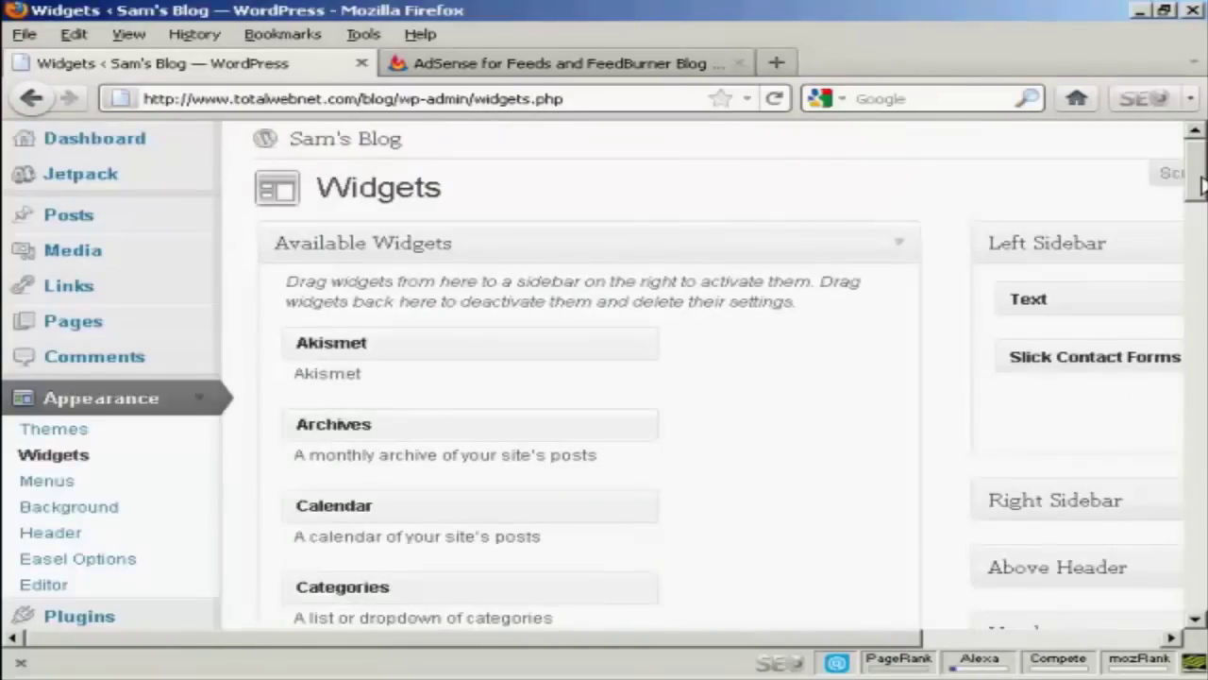
Step: Expand the Over Blog widget area and drag the RSS widget from Available Widgets into it
left_click_drag(1201, 186, 1201, 232)
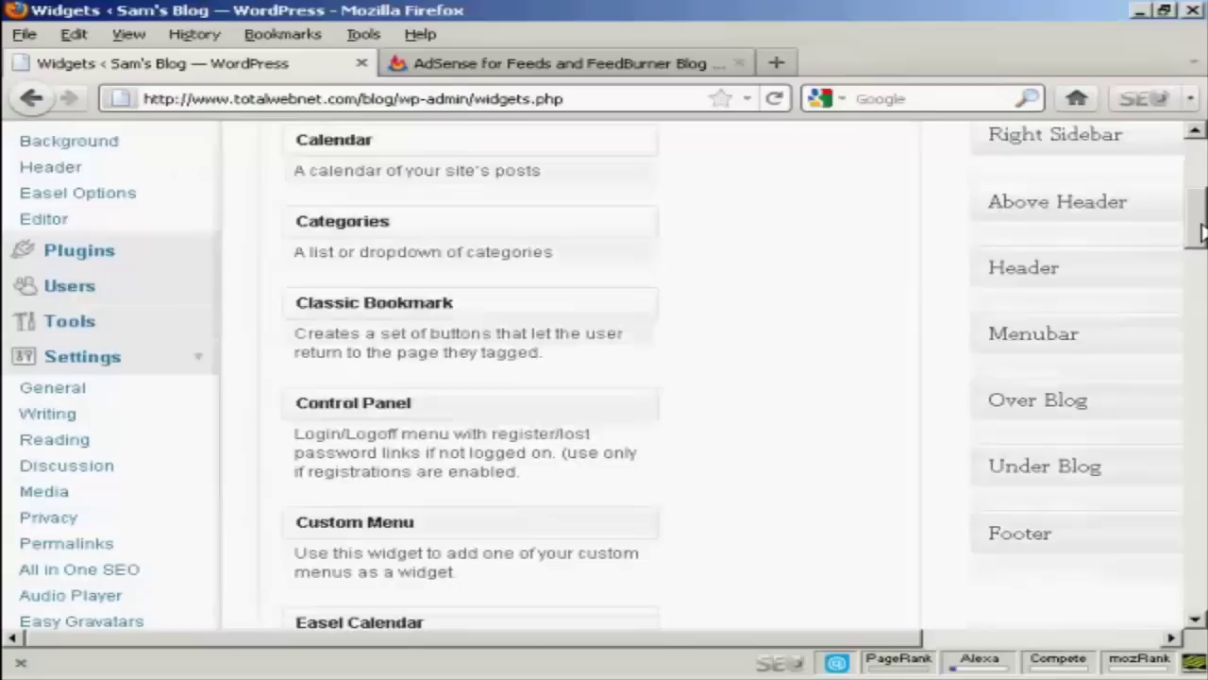
left_click_drag(892, 639, 1118, 644)
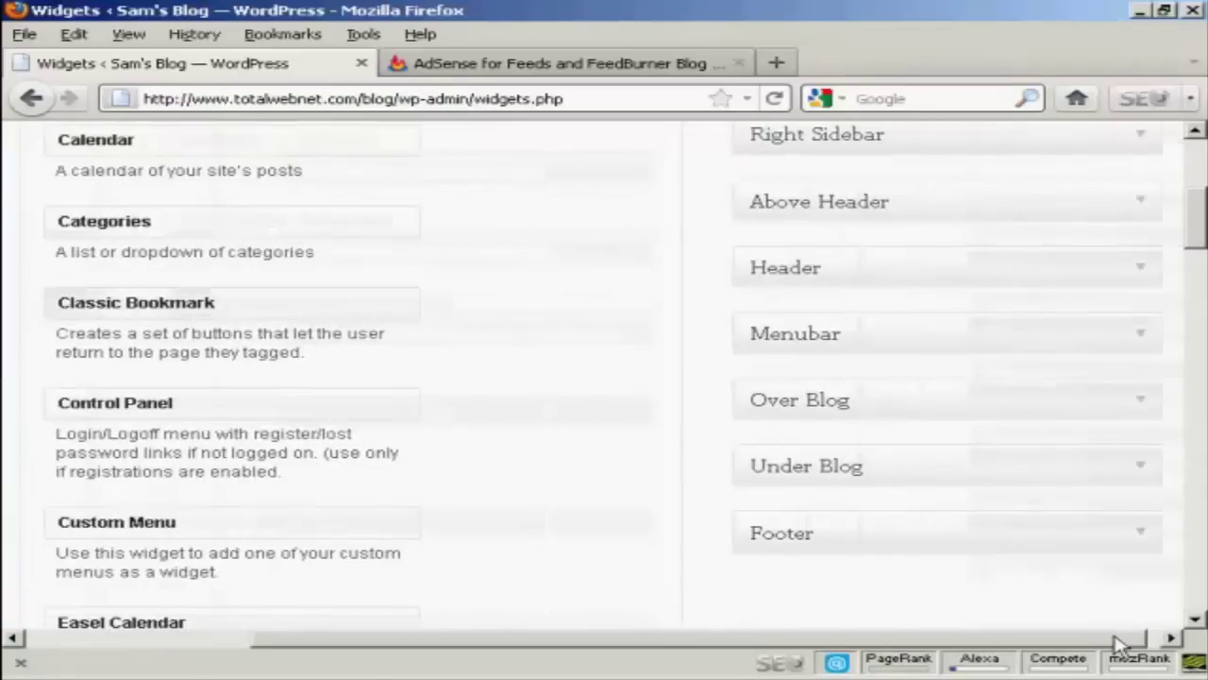
left_click(1138, 404)
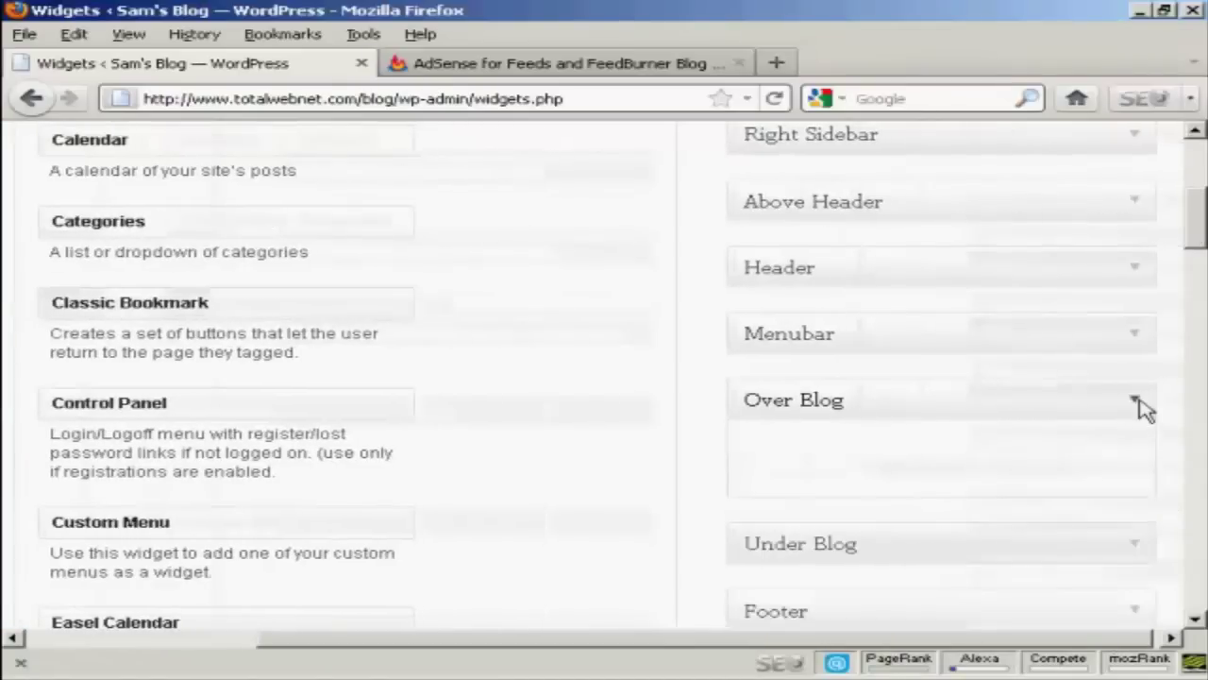
left_click_drag(1197, 231, 1197, 354)
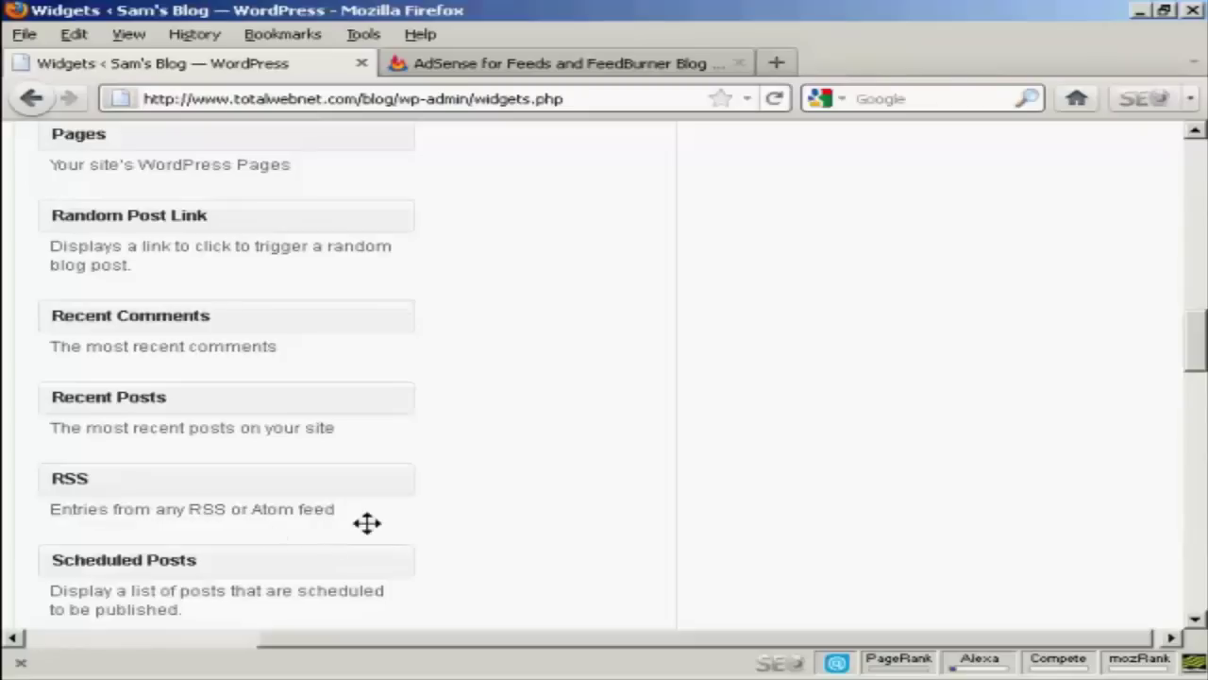
mouse_move(172, 491)
left_mouse_down()
mouse_move(572, 469)
mouse_move(1010, 359)
mouse_move(1082, 186)
mouse_move(1036, 111)
mouse_move(1011, 178)
mouse_move(925, 240)
mouse_move(885, 242)
left_mouse_up()
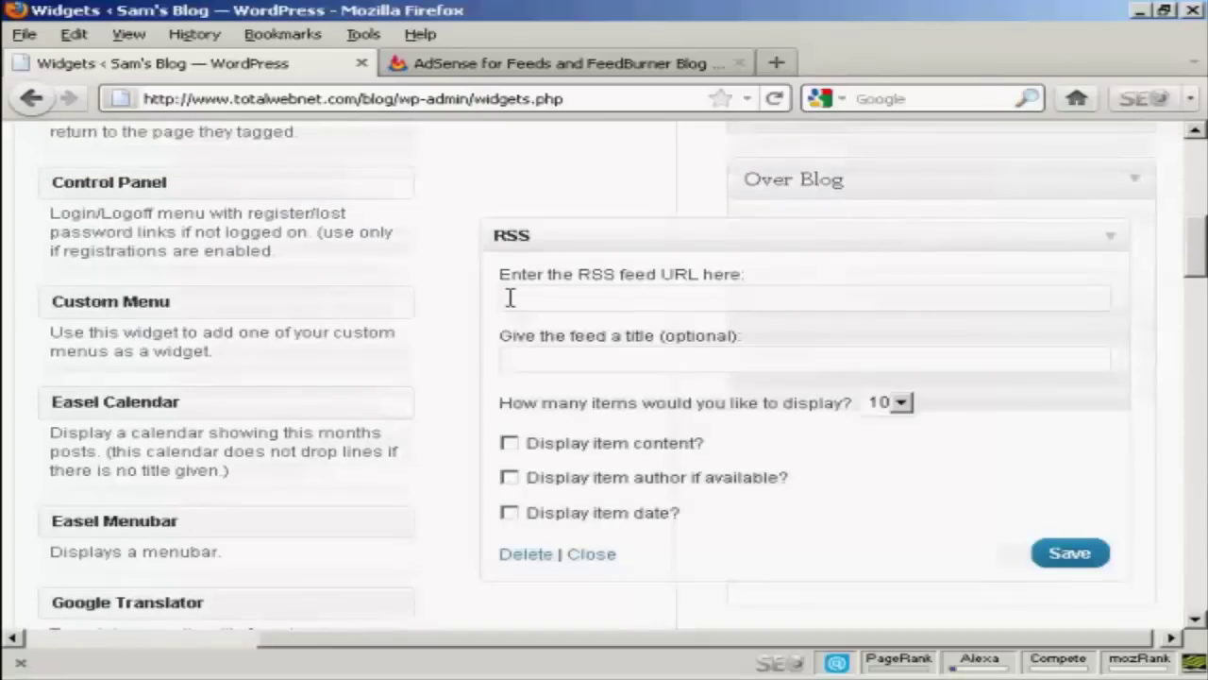
Step: Save the RSS widget with the pasted FeedBurner URL, title 'Latest News', 5 items, content and author shown
left_click(551, 299)
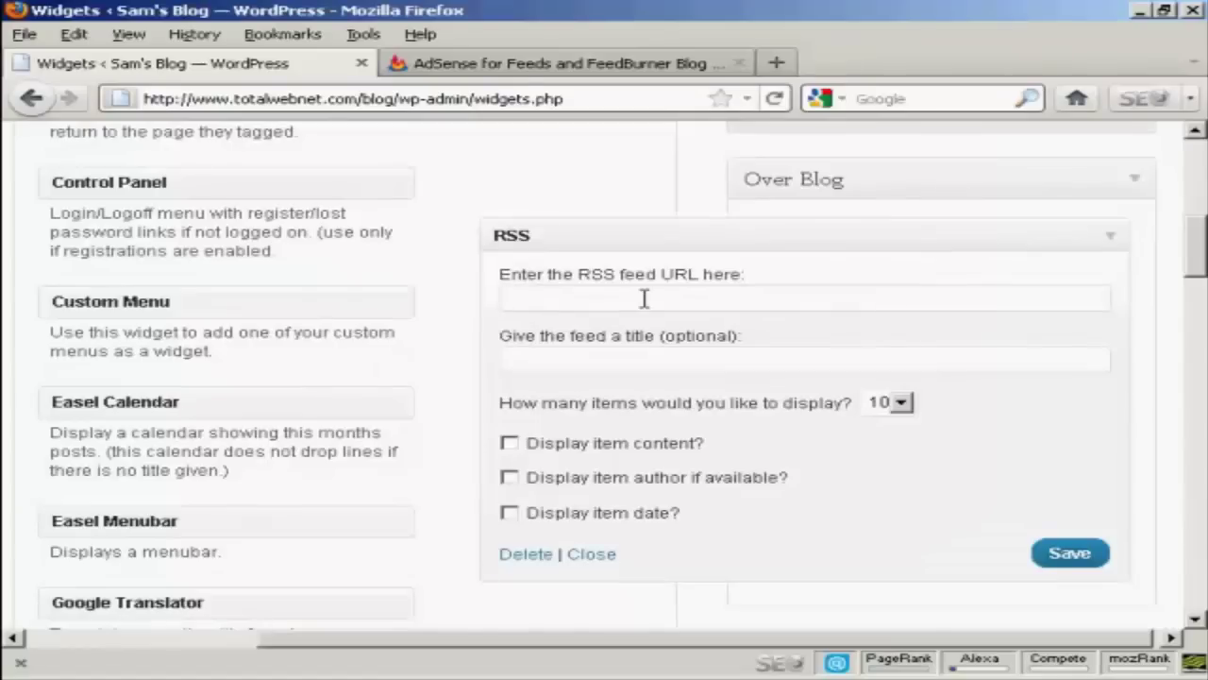
key("ctrl+v")
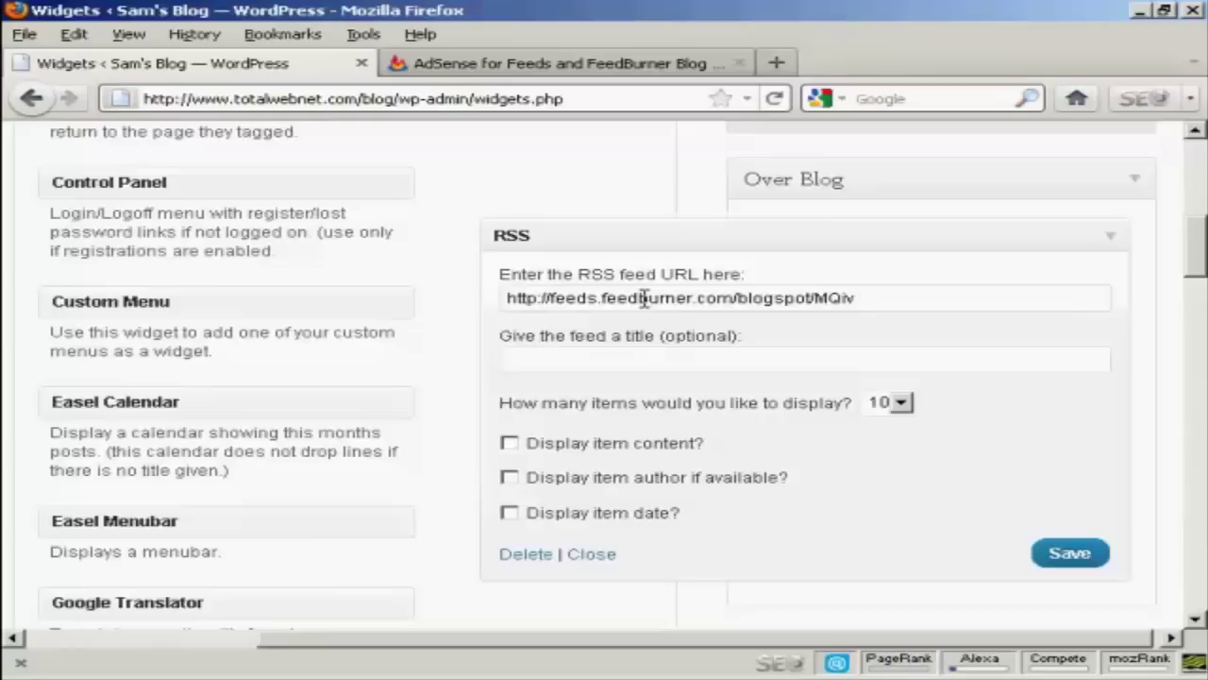
left_click(543, 362)
type("Latest N")
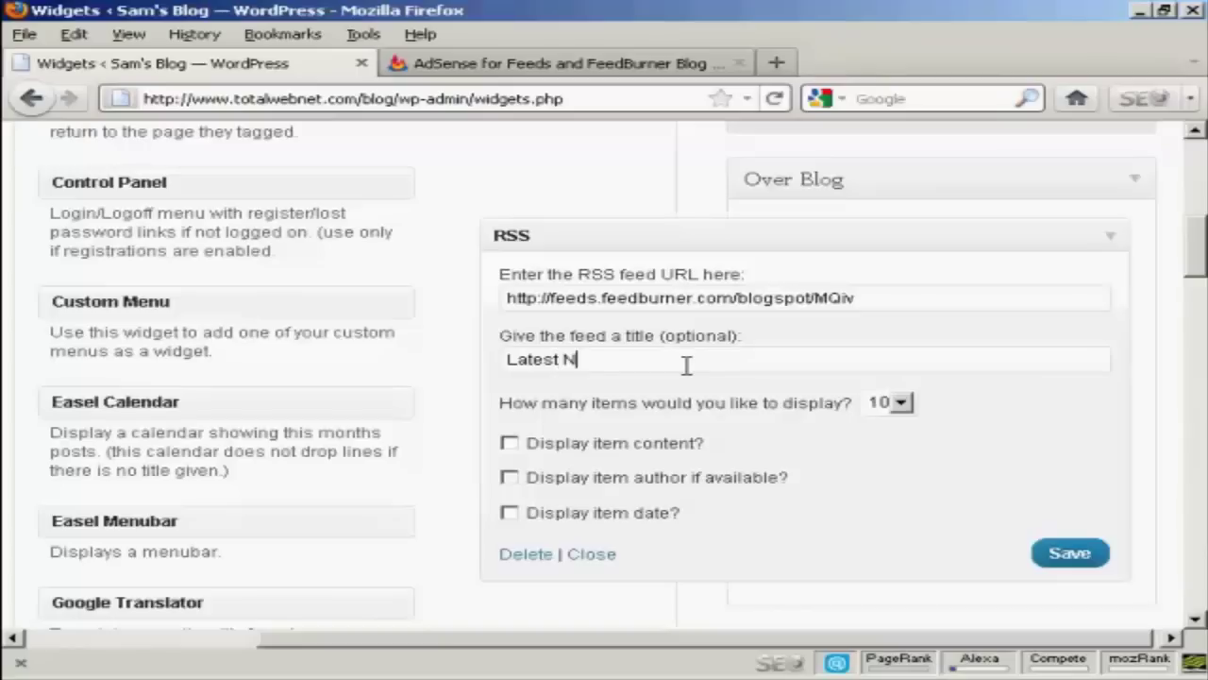
type("ews")
left_click(901, 403)
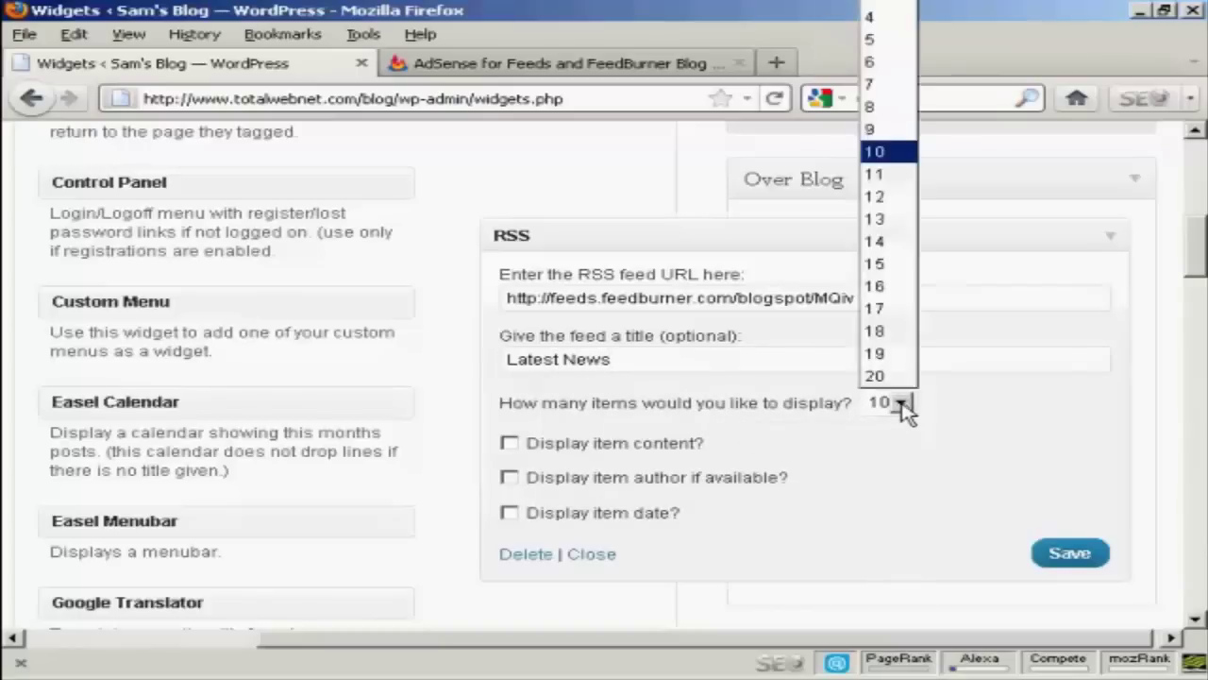
left_click(870, 41)
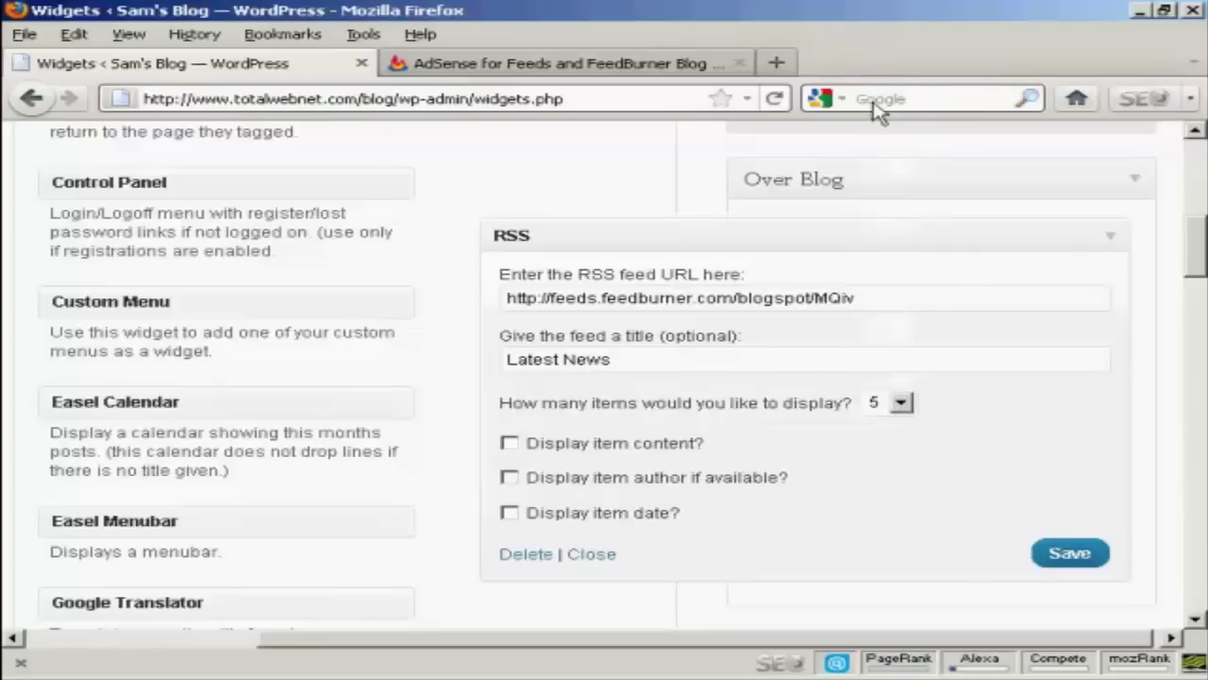
left_click(510, 444)
left_click(510, 478)
left_click(1070, 559)
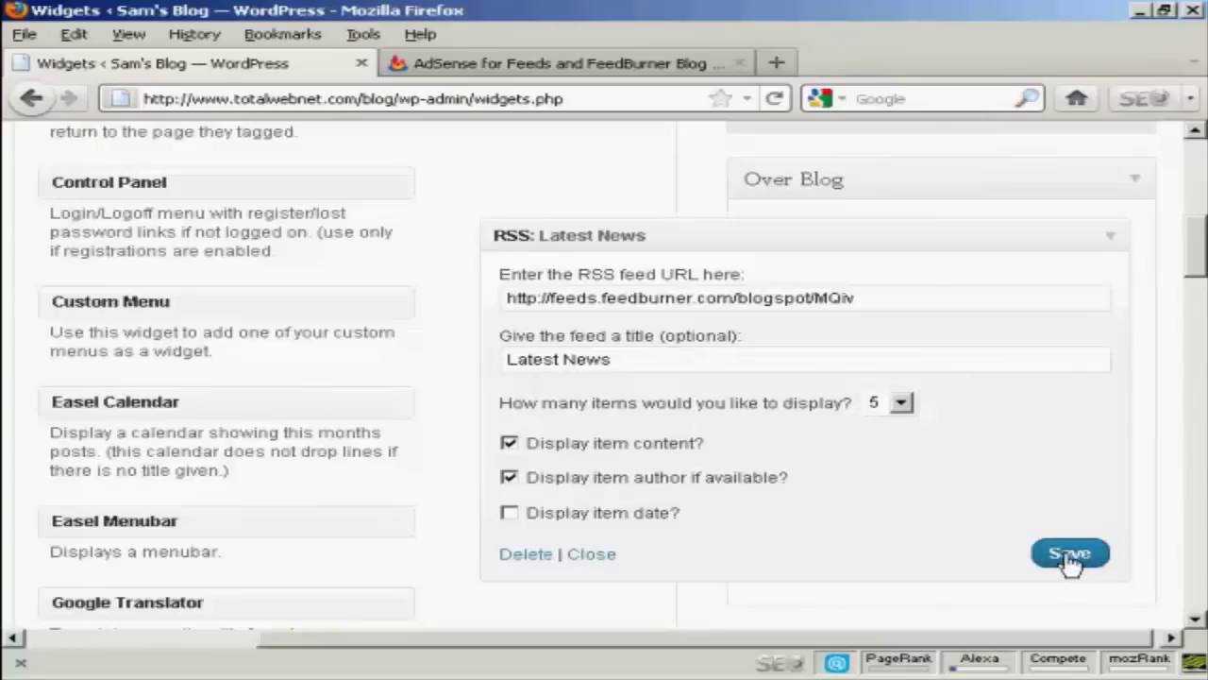
scroll(513, 168, "up", 5)
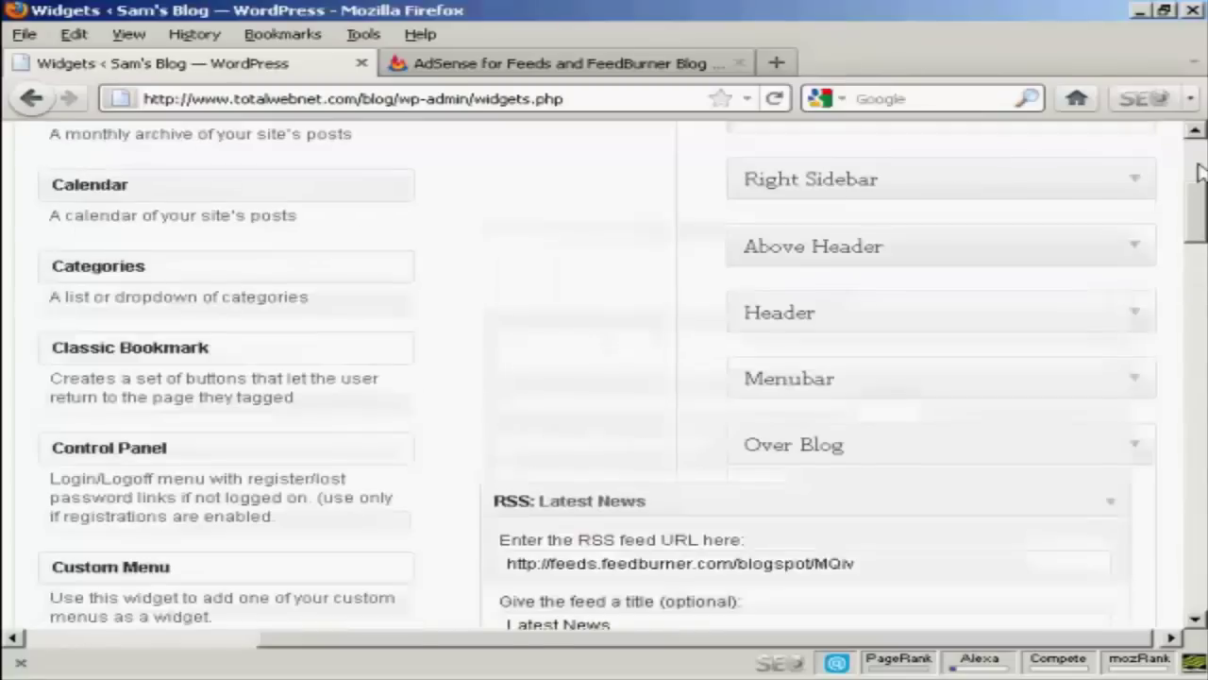
scroll(512, 168, "up", 5)
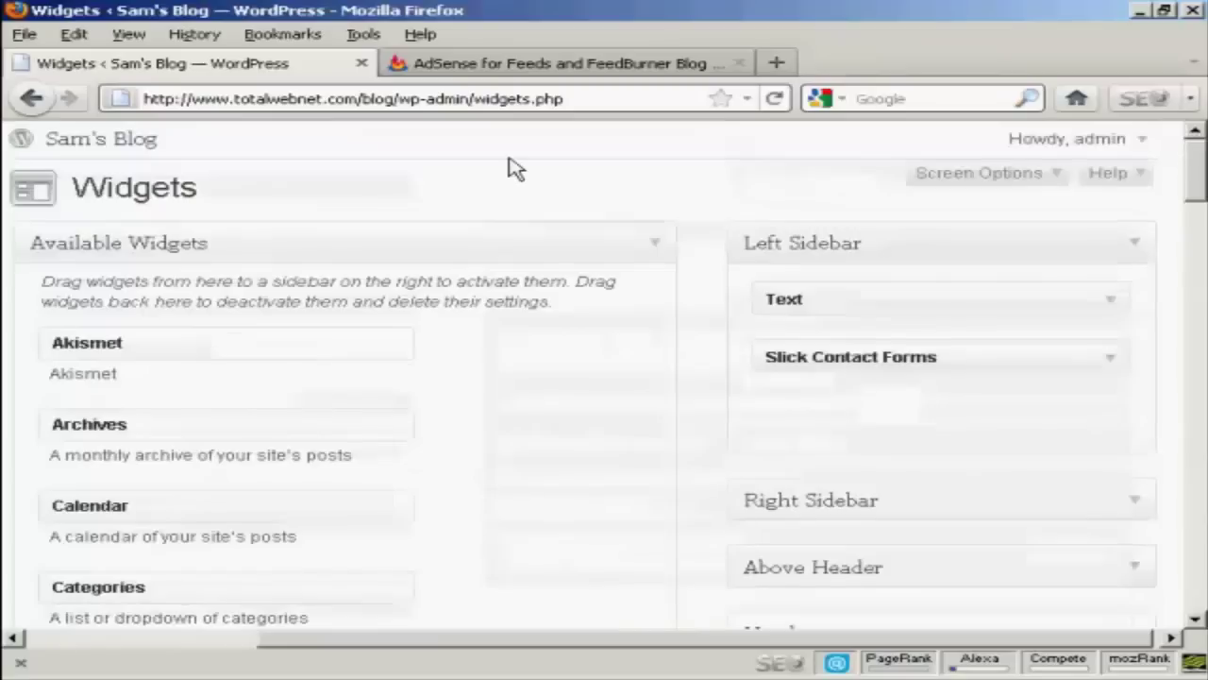
Step: Open the blog's home page in a new tab and view the Latest News feed entries
right_click(118, 139)
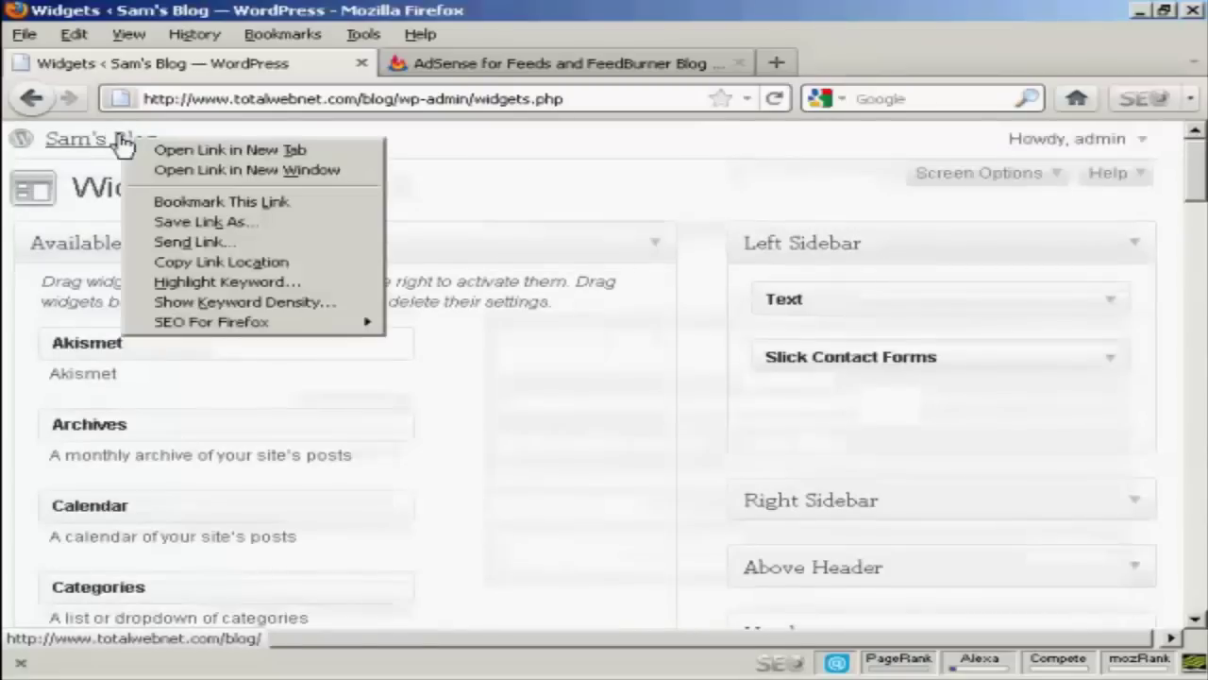
left_click(240, 149)
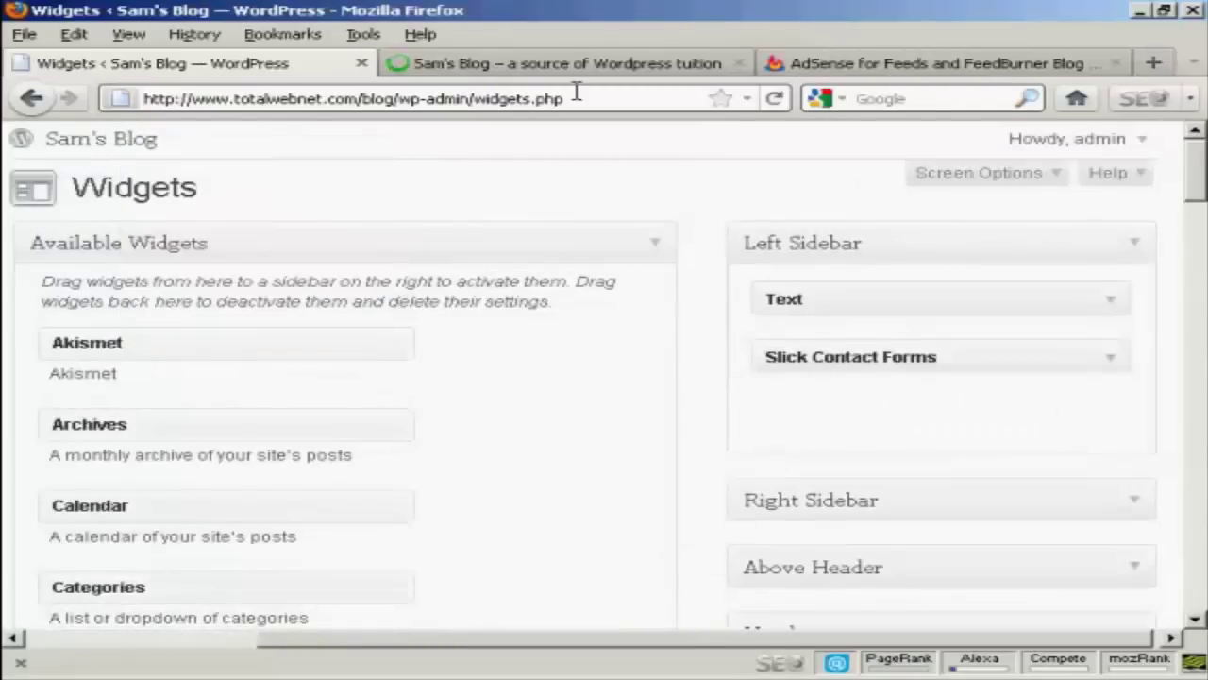
left_click(631, 68)
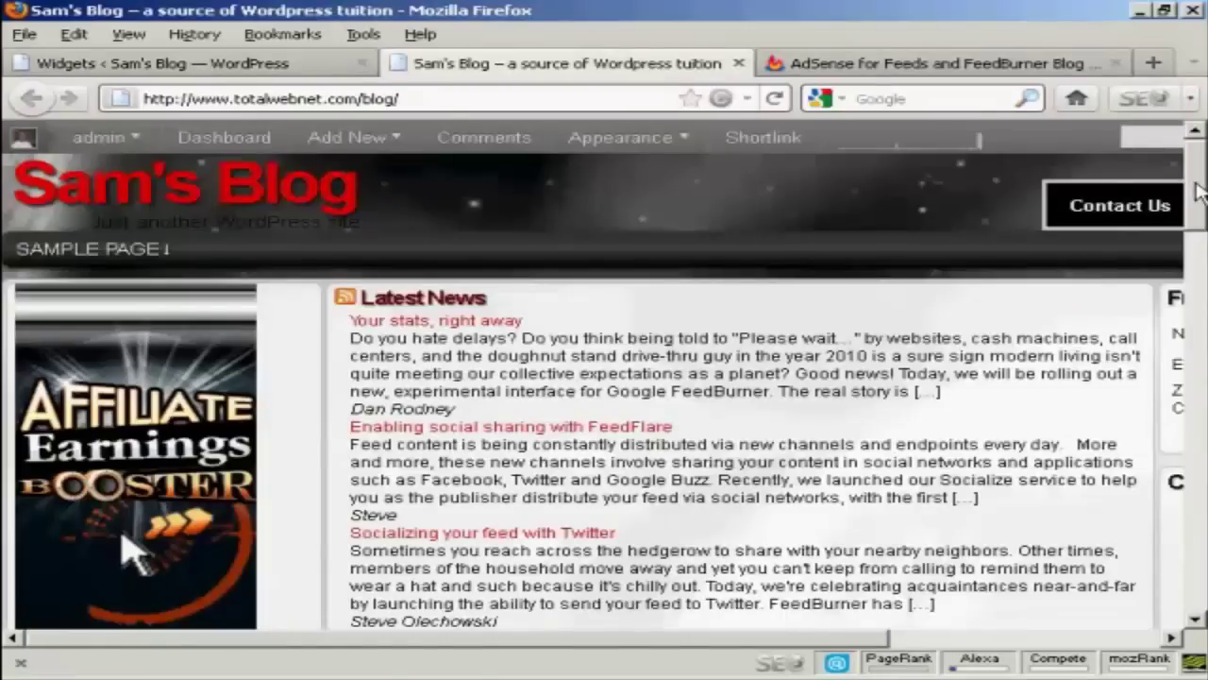
mouse_move(1199, 188)
left_mouse_down()
mouse_move(1204, 246)
mouse_move(1199, 158)
left_mouse_up()
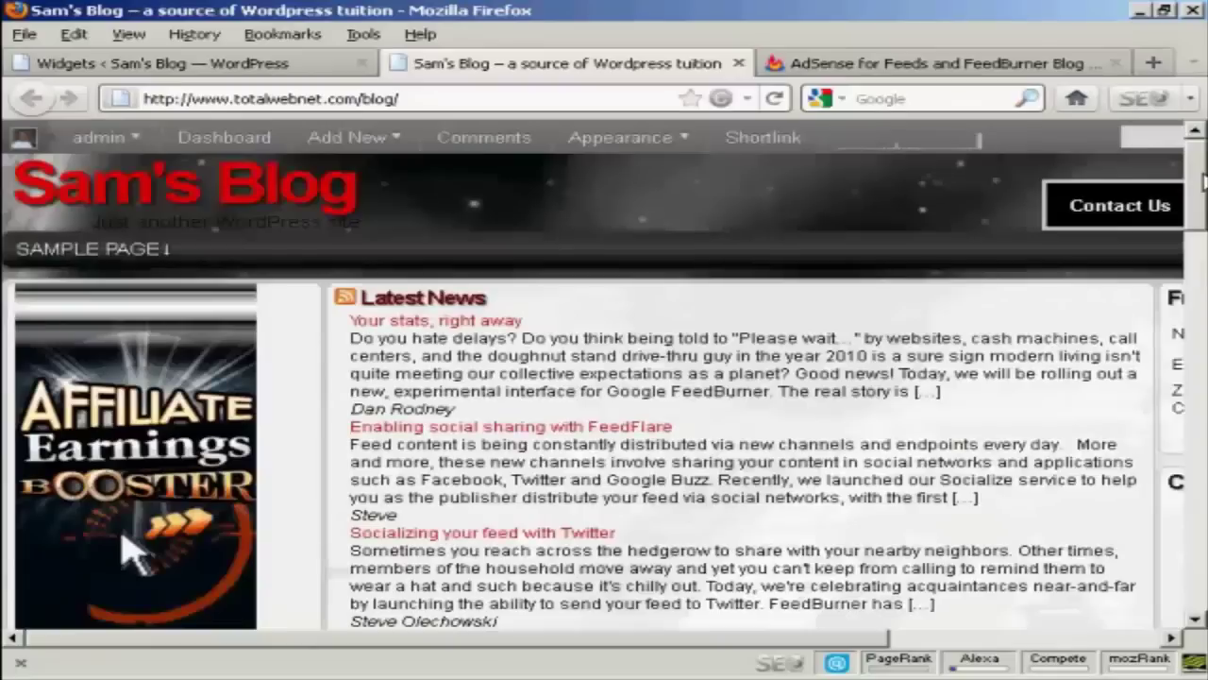